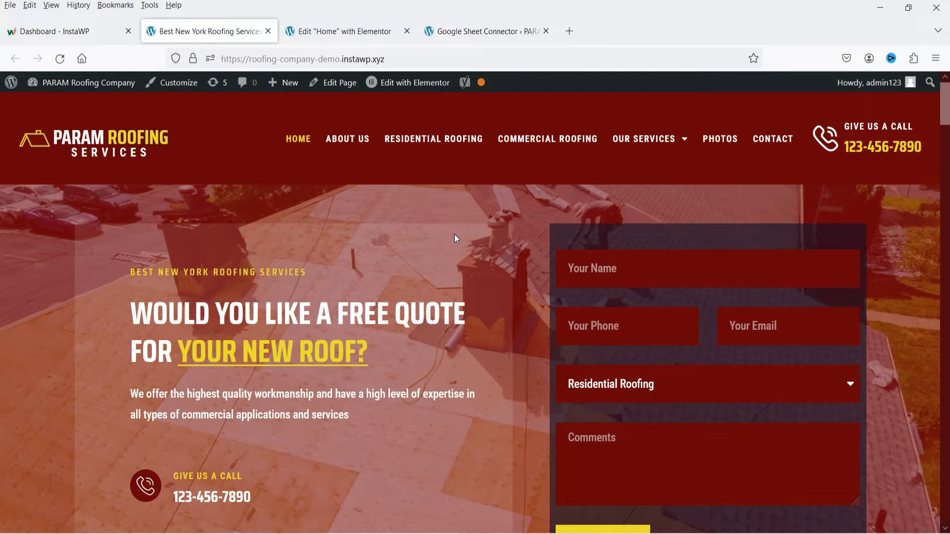
# Enter the customer's name, phone number and e-mail address in the home page's quote form
pyautogui.scroll(-2, 431, 224)
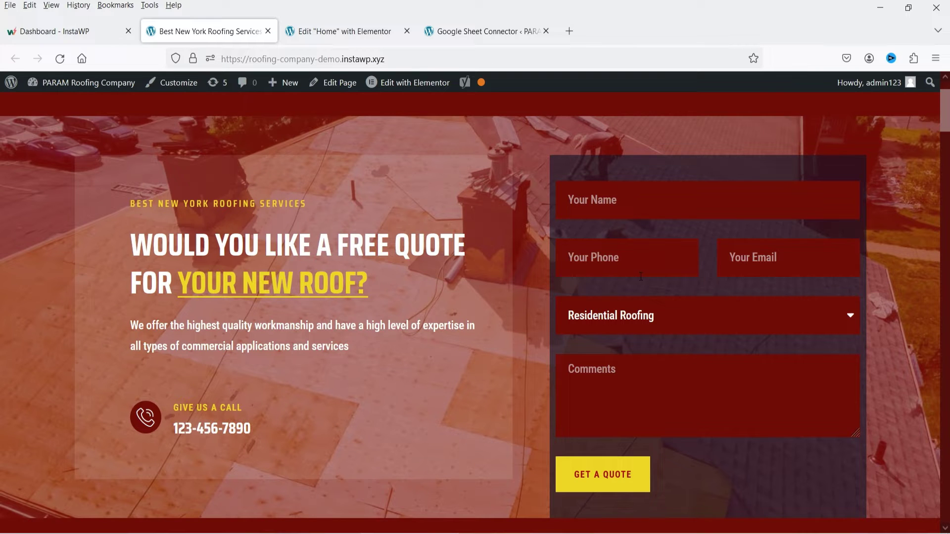
pyautogui.click(606, 200)
pyautogui.write('Prash')
pyautogui.press('Tab')
pyautogui.write('9876543210')
pyautogui.press('Tab')
pyautogui.write('prashant@')
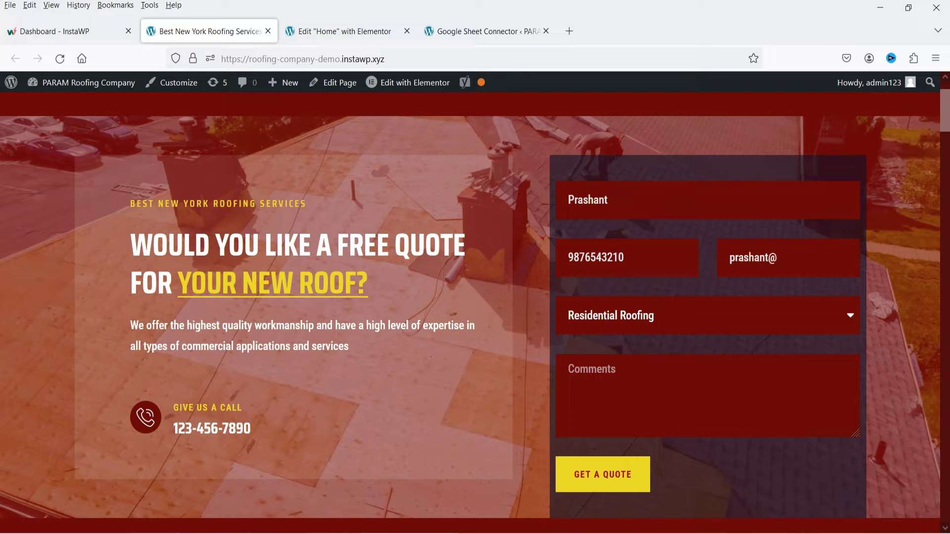
pyautogui.write('example.com')
# Request a quote for Industrial Roofing with the comment "I am looking for roofing services."
pyautogui.click(694, 316)
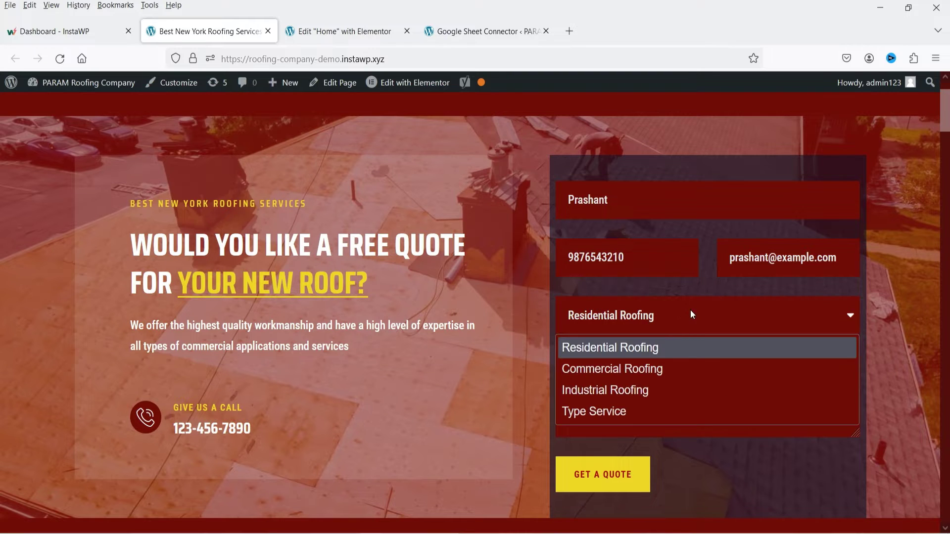
pyautogui.press('Escape')
pyautogui.press('Down')
pyautogui.press('Down')
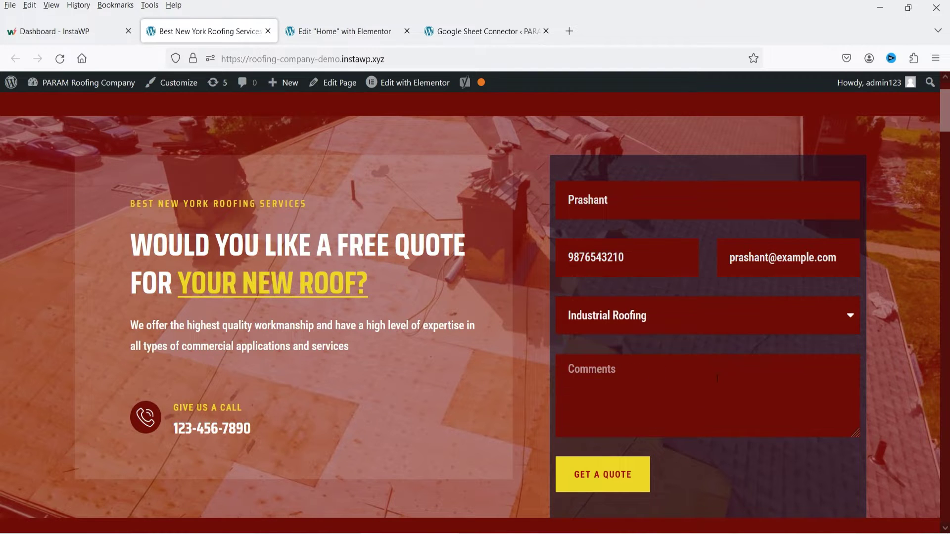
pyautogui.write('I am looking for roofing services.')
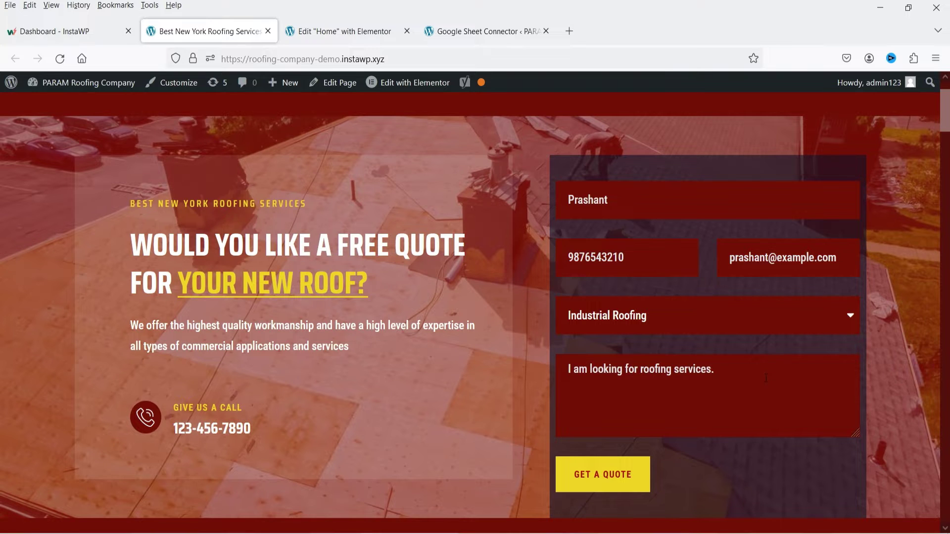
pyautogui.scroll(2, 772, 366)
pyautogui.scroll(-2, 777, 355)
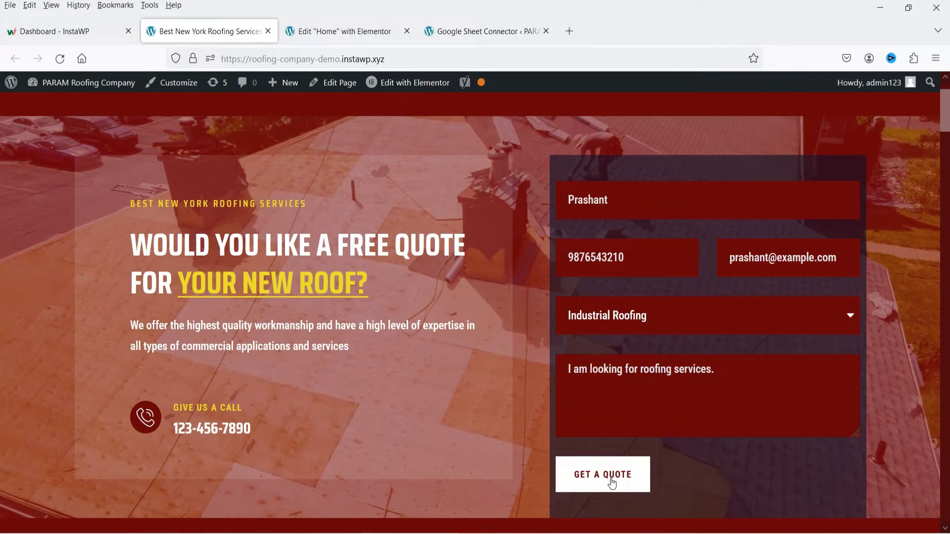
pyautogui.scroll(2, 846, 394)
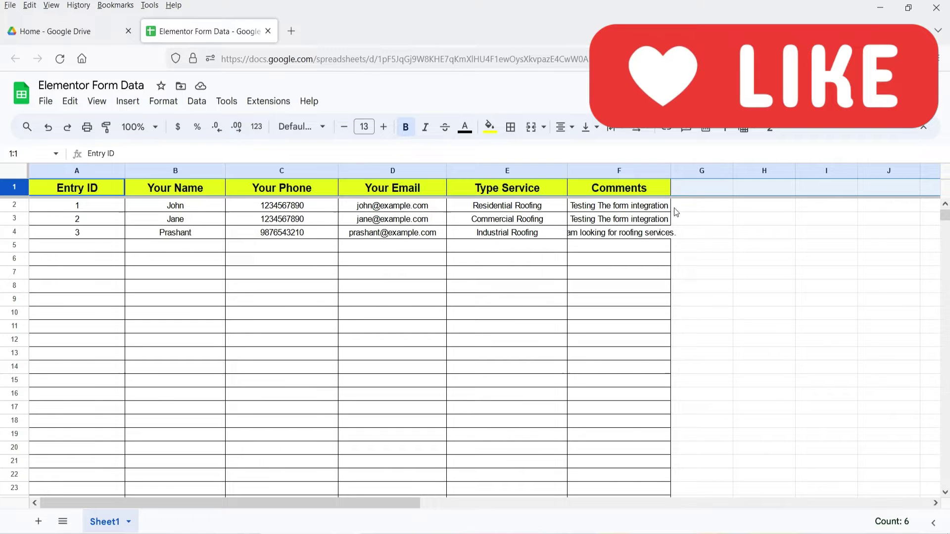
# Fit the Comments column's width to its text in the Elementor Form Data spreadsheet
pyautogui.doubleClick(671, 171)
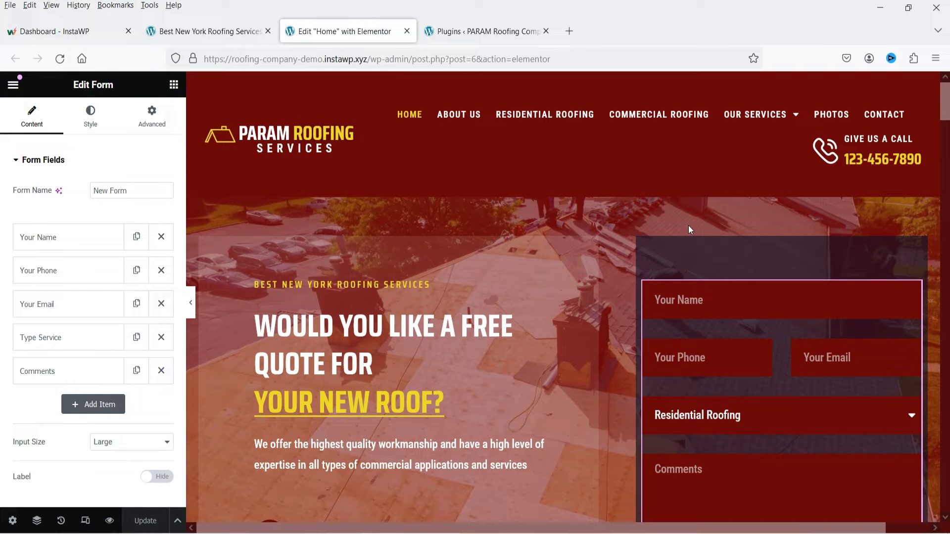
pyautogui.scroll(-2, 697, 229)
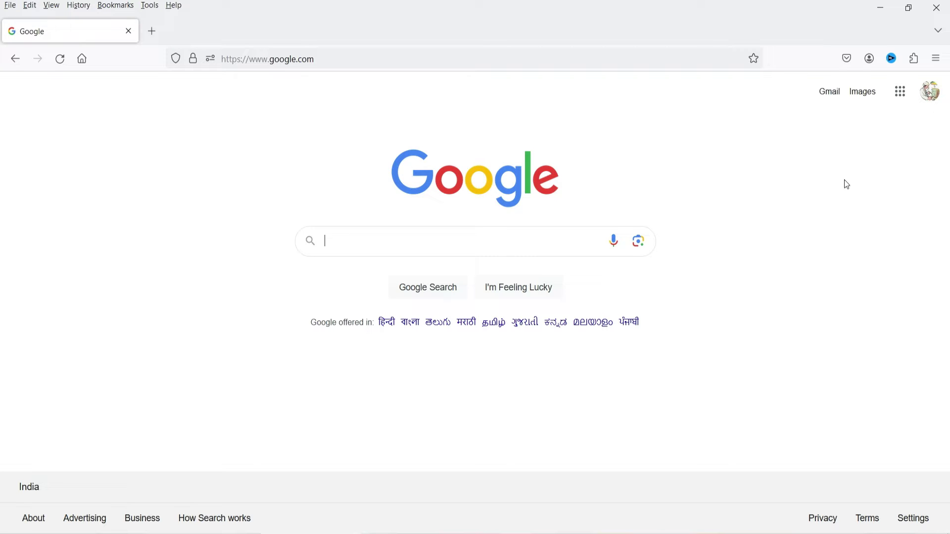
# Go to Google Drive from the Google home page and create a blank Google Sheets spreadsheet
pyautogui.click(900, 92)
pyautogui.click(889, 352)
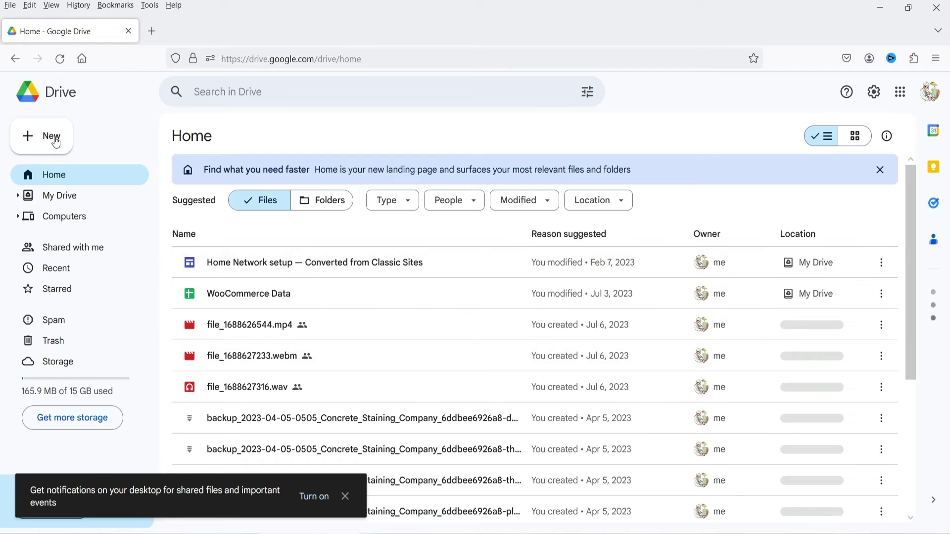
pyautogui.click(53, 135)
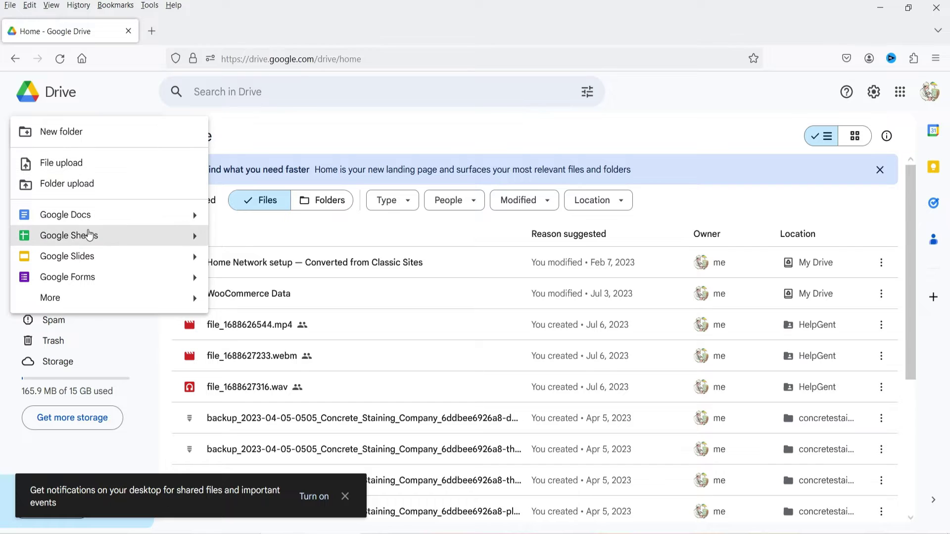
pyautogui.click(90, 236)
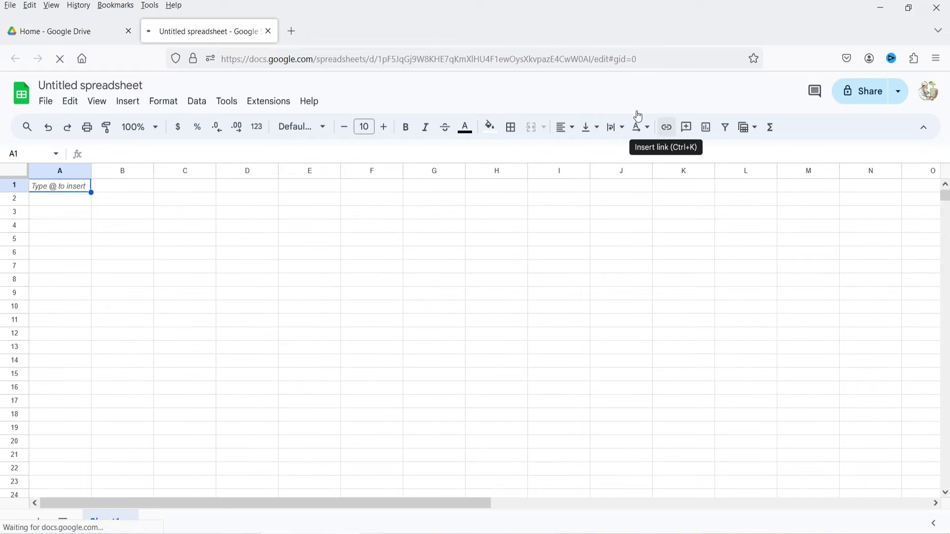
# Rename the untitled spreadsheet as "Elementor Form Data" and return to cell A1
pyautogui.click(78, 85)
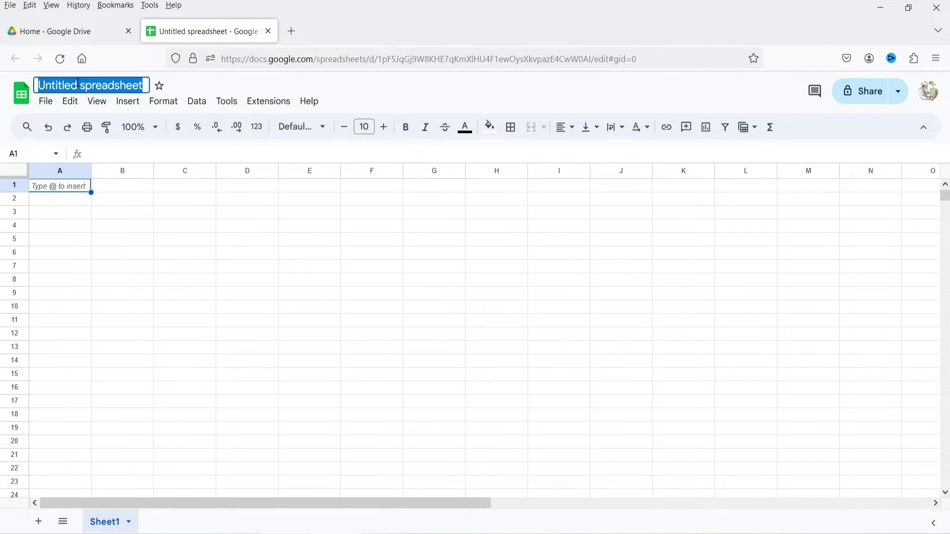
pyautogui.write('Elementor Form Data')
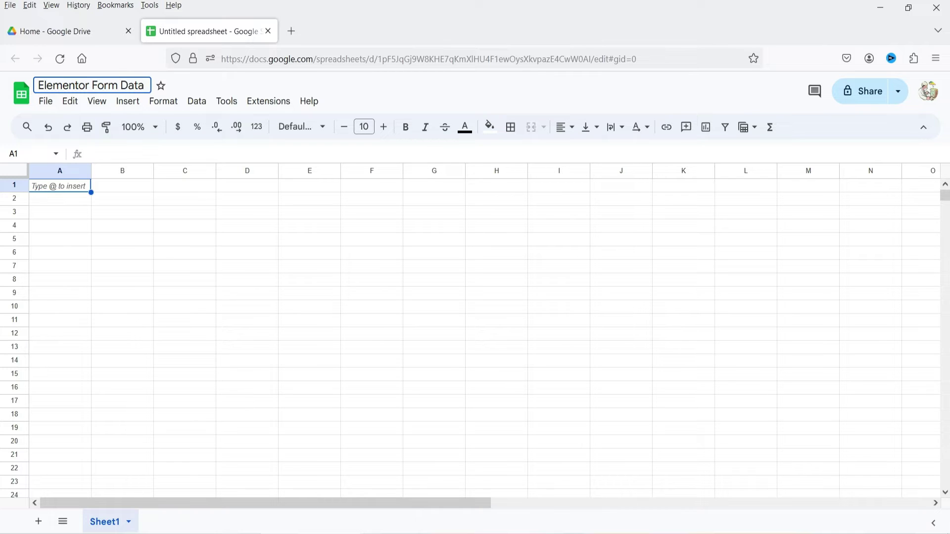
pyautogui.click(171, 255)
pyautogui.hotkey('ctrl', 'Home')
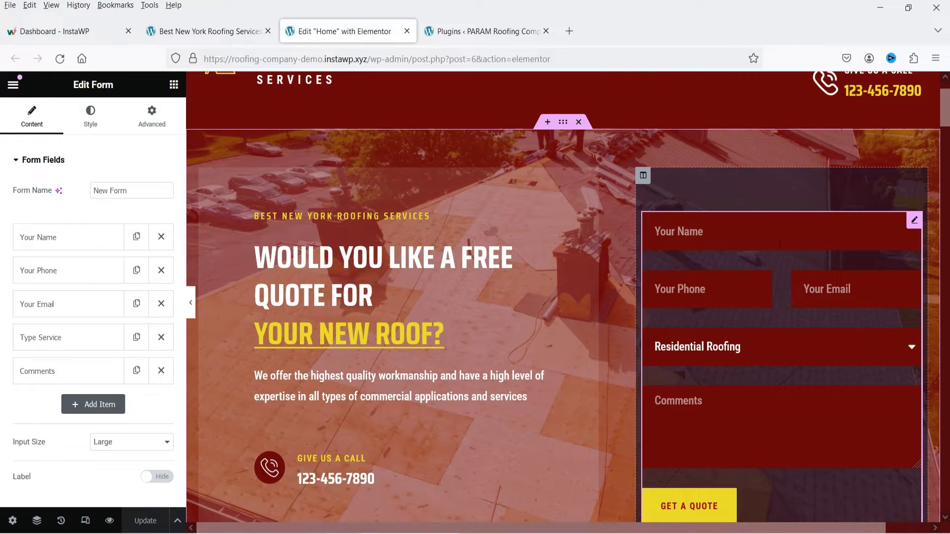
# Copy the Your Name field's label from the Elementor form into cell A1 of the Google Sheets spreadsheet
pyautogui.click(42, 240)
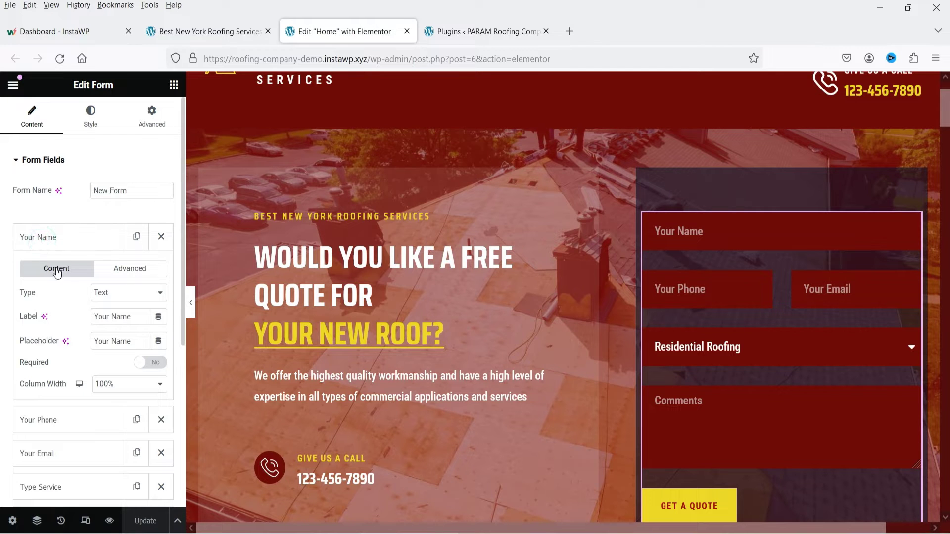
pyautogui.tripleClick(136, 317)
pyautogui.hotkey('ctrl', 'c')
pyautogui.hotkey('alt', 'Tab')
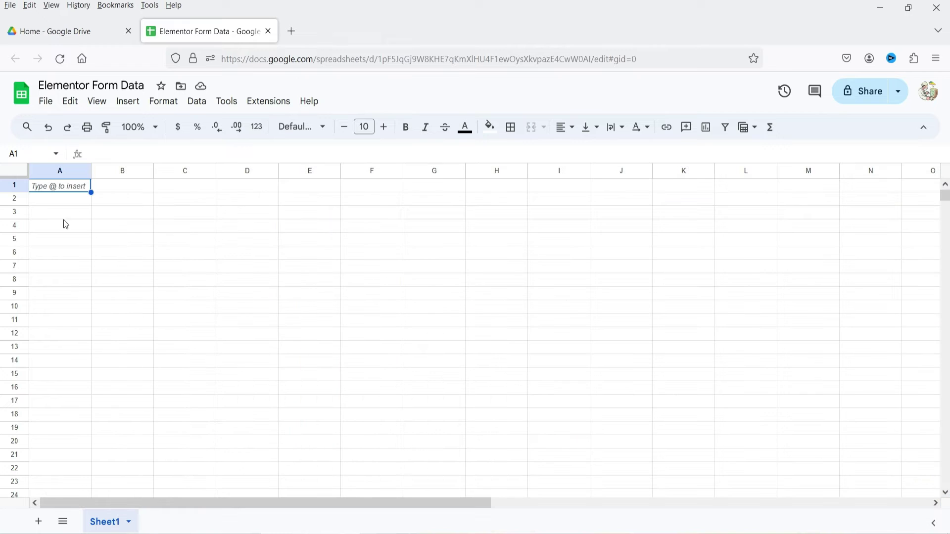
pyautogui.hotkey('ctrl', 'v')
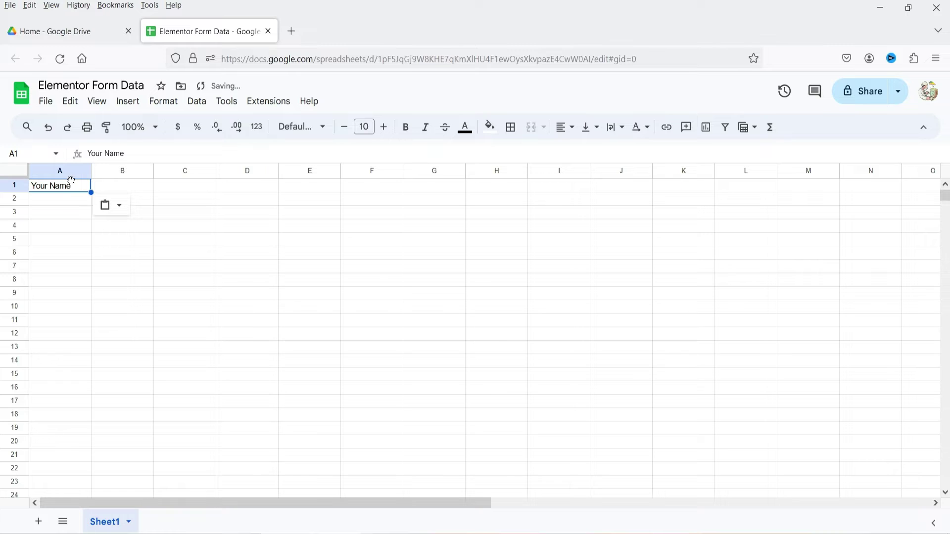
# Copy the Your Phone field's label from the Elementor form into cell B1 of the spreadsheet
pyautogui.hotkey('alt', 'Tab')
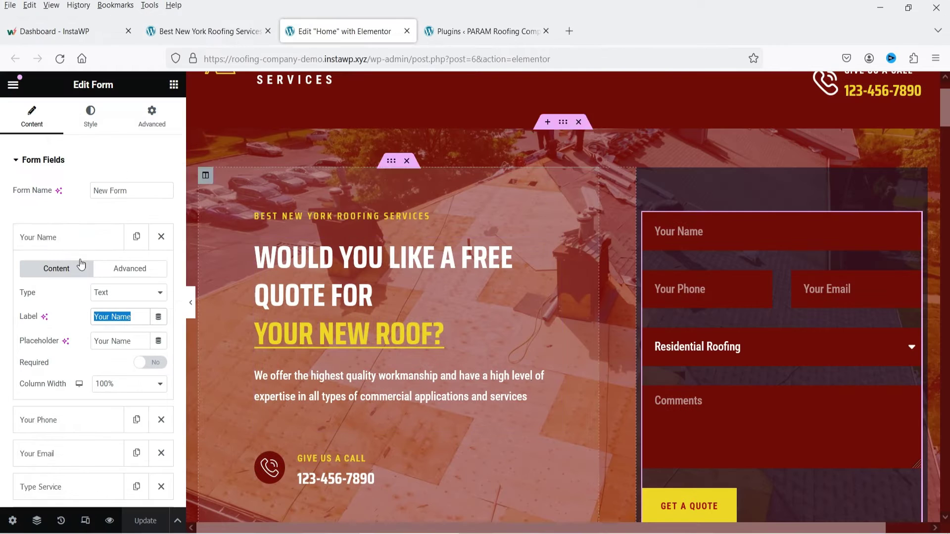
pyautogui.click(69, 238)
pyautogui.click(73, 263)
pyautogui.tripleClick(138, 350)
pyautogui.hotkey('ctrl', 'c')
pyautogui.hotkey('alt', 'Tab')
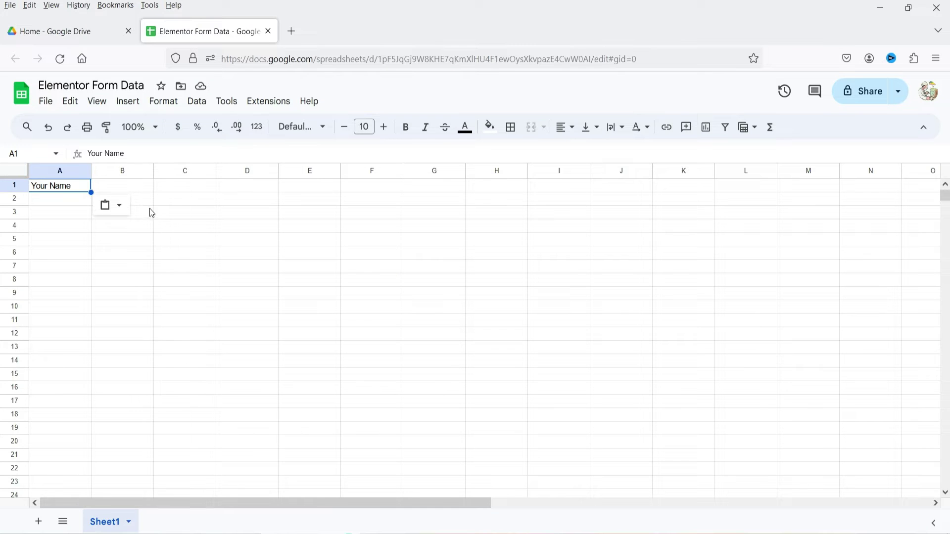
pyautogui.click(124, 186)
pyautogui.hotkey('ctrl', 'v')
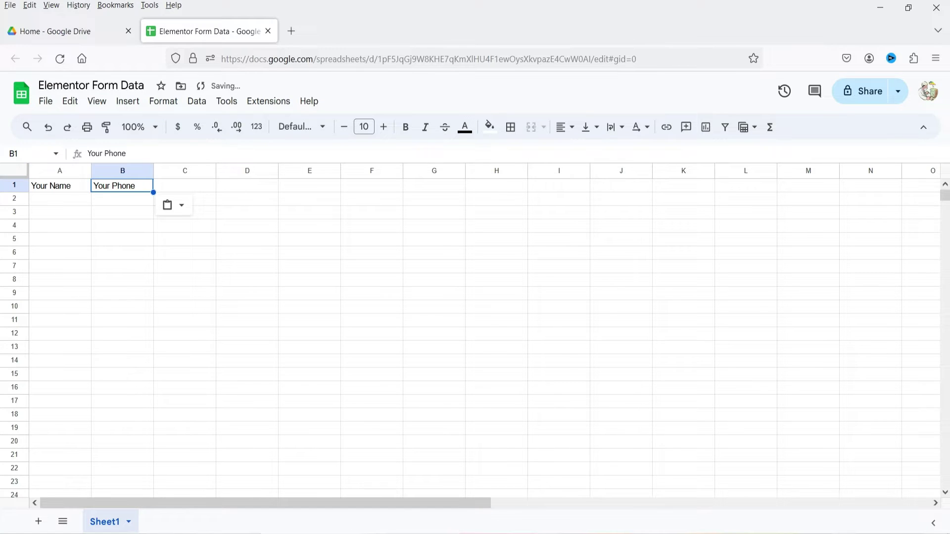
# Copy the Your Email field's label from the Elementor form into cell C1 of the spreadsheet
pyautogui.hotkey('alt', 'Tab')
pyautogui.click(51, 270)
pyautogui.click(51, 299)
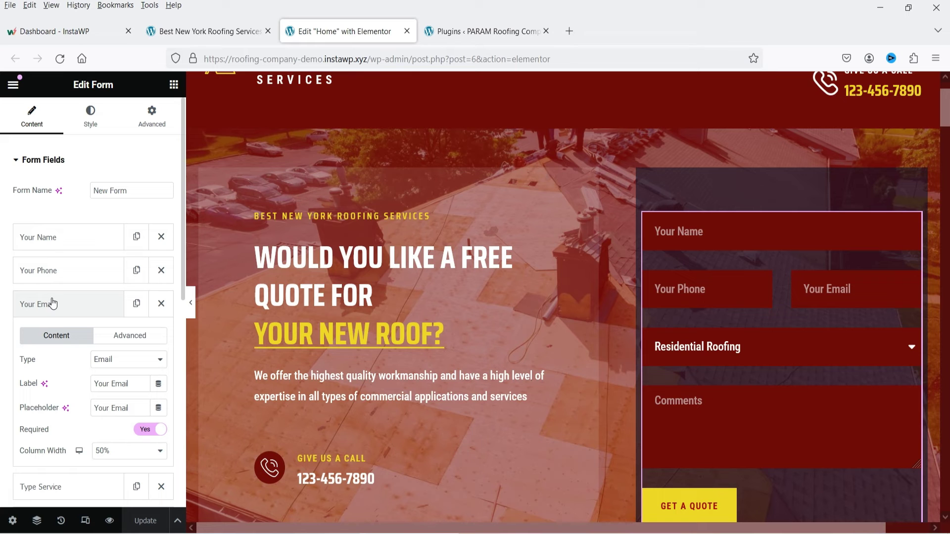
pyautogui.tripleClick(137, 387)
pyautogui.hotkey('ctrl', 'c')
pyautogui.hotkey('alt', 'Tab')
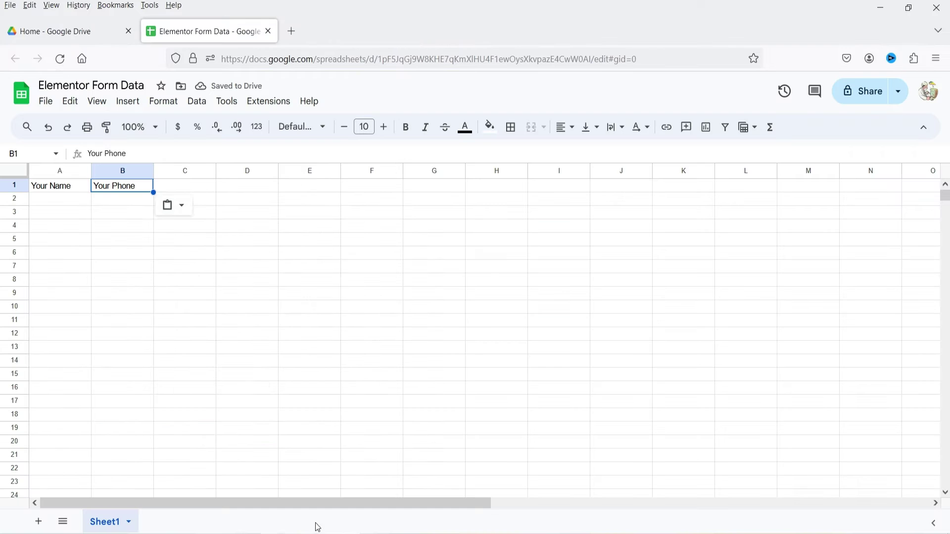
pyautogui.click(191, 187)
pyautogui.hotkey('ctrl', 'v')
# Copy the Type Service field's label from the Elementor form into cell D1 of the spreadsheet
pyautogui.hotkey('alt', 'Tab')
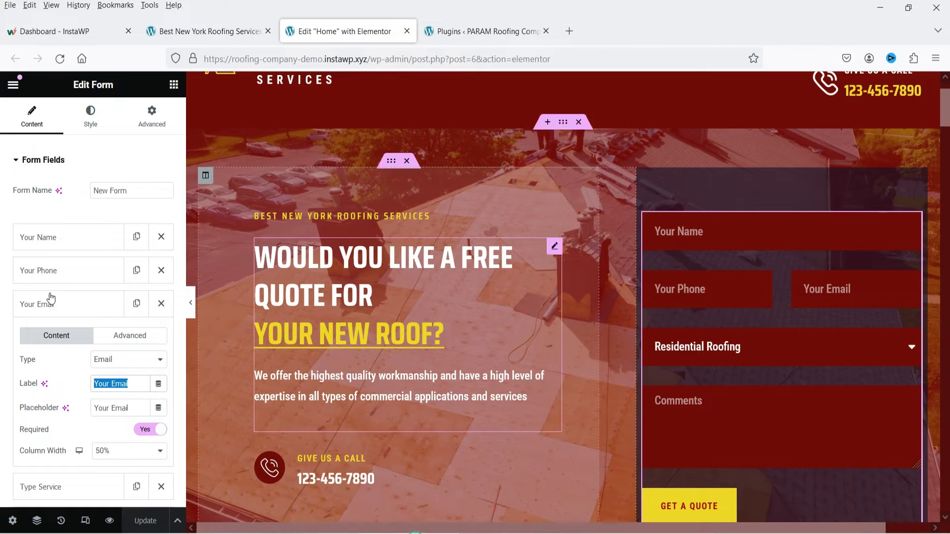
pyautogui.click(77, 310)
pyautogui.click(69, 337)
pyautogui.tripleClick(133, 417)
pyautogui.hotkey('ctrl', 'c')
pyautogui.hotkey('alt', 'Tab')
pyautogui.click(248, 187)
pyautogui.hotkey('ctrl', 'v')
# Copy the Comments field's label from the Elementor form into cell E1 of the spreadsheet
pyautogui.hotkey('alt', 'Tab')
pyautogui.click(56, 341)
pyautogui.click(68, 372)
pyautogui.click(64, 371)
pyautogui.click(63, 369)
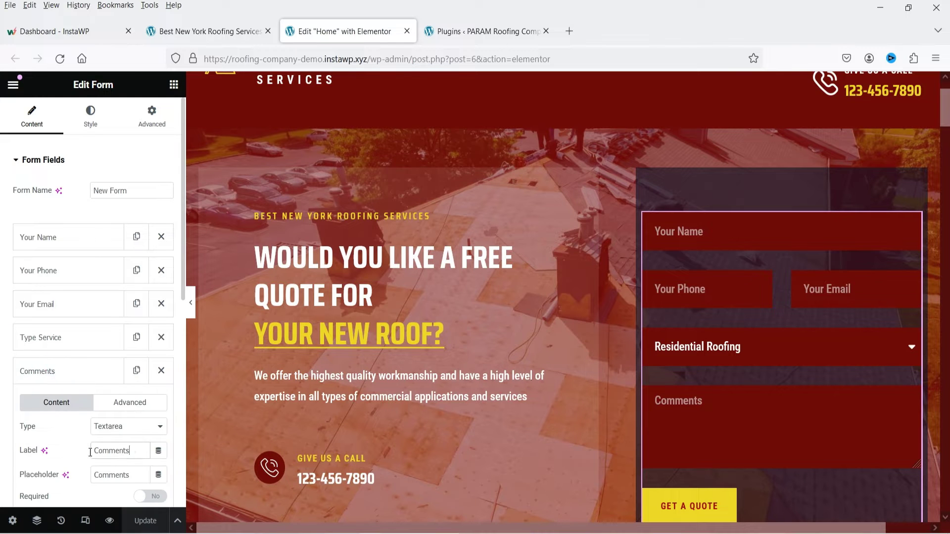
pyautogui.tripleClick(119, 451)
pyautogui.hotkey('ctrl', 'c')
pyautogui.hotkey('alt', 'Tab')
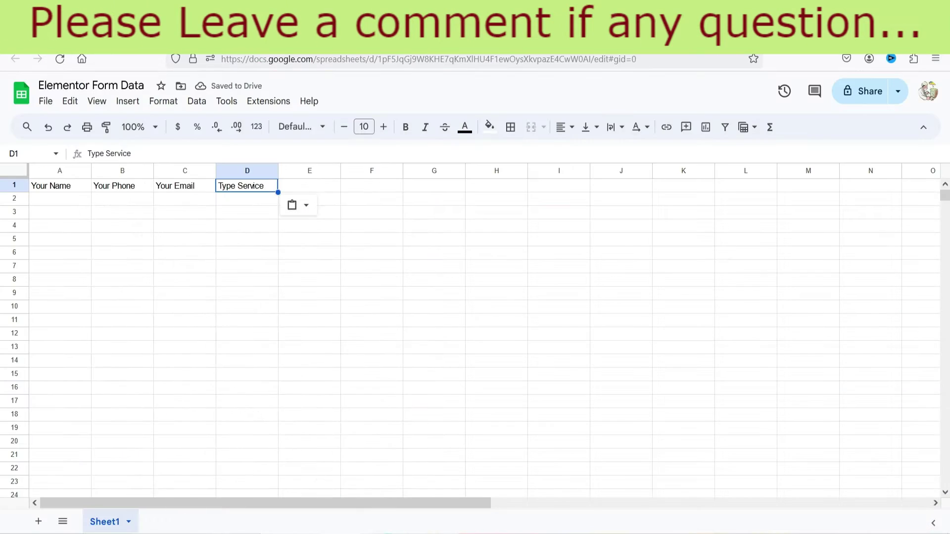
pyautogui.click(316, 188)
pyautogui.hotkey('ctrl', 'v')
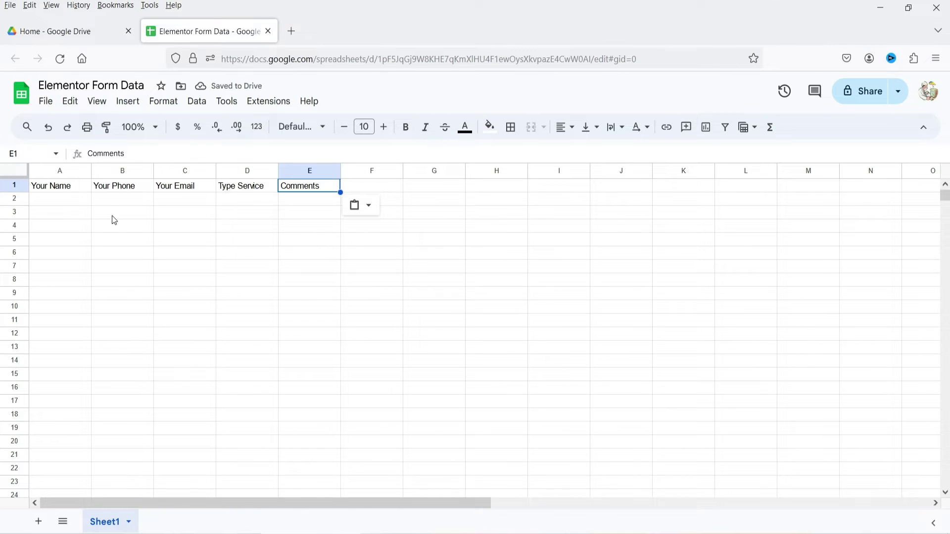
# Format the header cells A1:E1 with a yellow fill and bold text at font size 13
pyautogui.moveTo(59, 190); pyautogui.dragTo(329, 191)
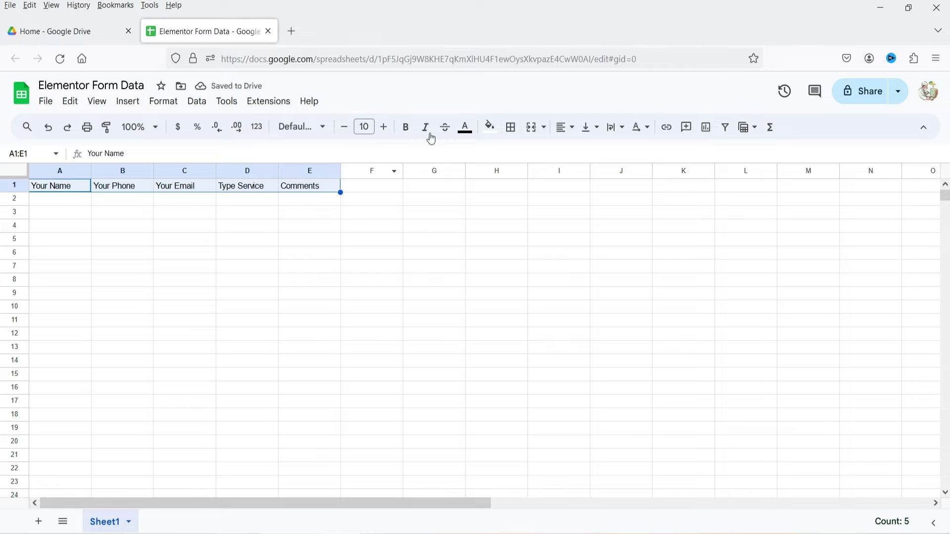
pyautogui.click(489, 127)
pyautogui.click(536, 200)
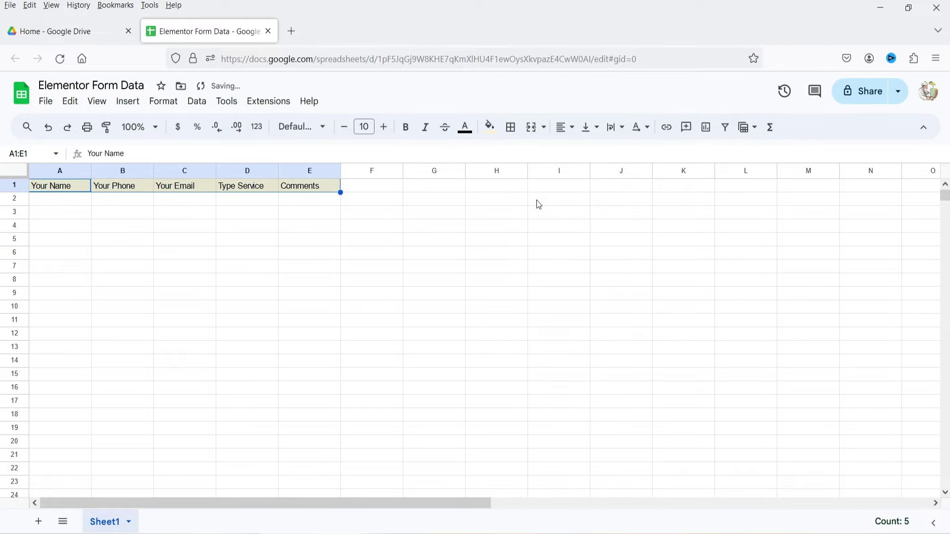
pyautogui.click(489, 127)
pyautogui.click(536, 187)
pyautogui.click(406, 126)
pyautogui.click(384, 127)
pyautogui.click(384, 127)
pyautogui.click(384, 126)
# Widen columns A through E so the enlarged headers have more room
pyautogui.moveTo(91, 170); pyautogui.dragTo(125, 171)
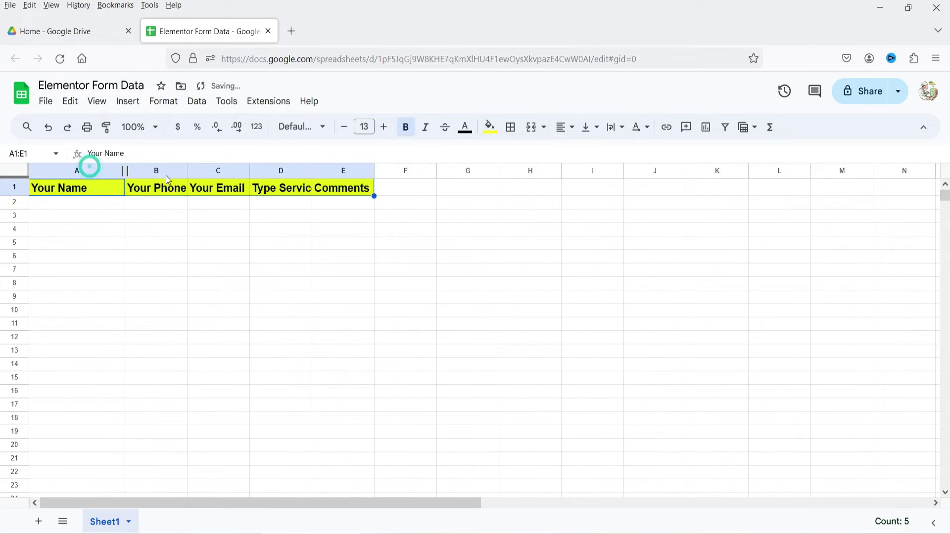
pyautogui.moveTo(187, 171); pyautogui.dragTo(226, 170)
pyautogui.moveTo(288, 170); pyautogui.dragTo(339, 171)
pyautogui.moveTo(401, 170); pyautogui.dragTo(447, 171)
pyautogui.moveTo(509, 171); pyautogui.dragTo(778, 170)
pyautogui.click(534, 299)
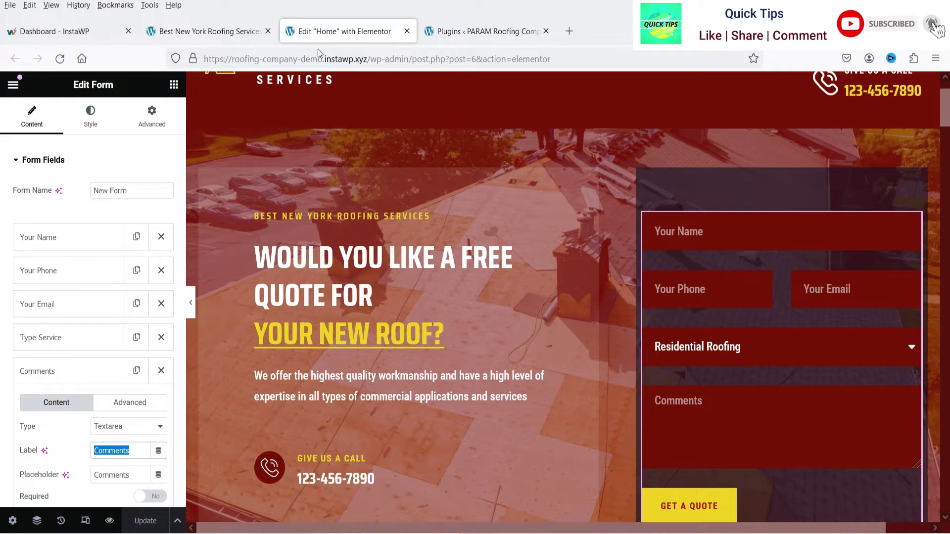
# Search the WordPress plugin directory for "elementor form google sheet" on the Add Plugins page
pyautogui.click(459, 31)
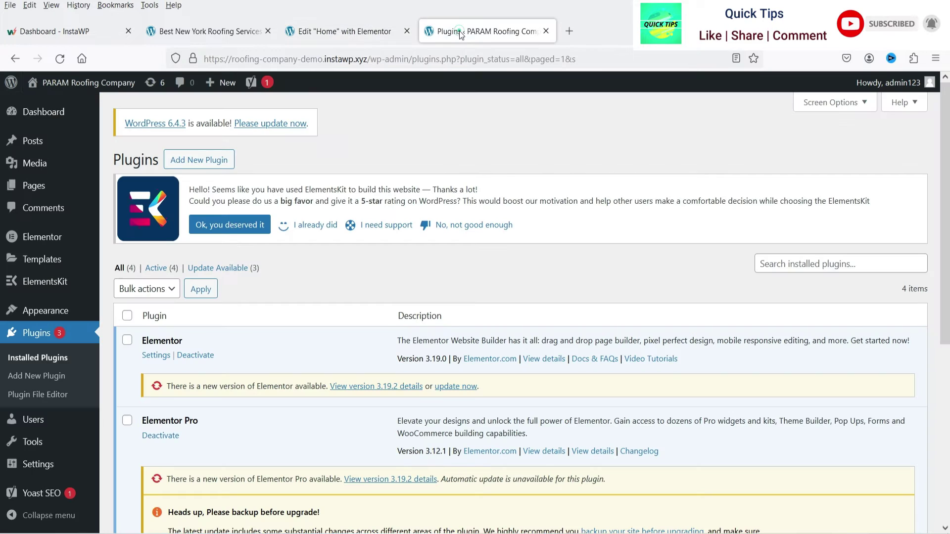
pyautogui.click(47, 377)
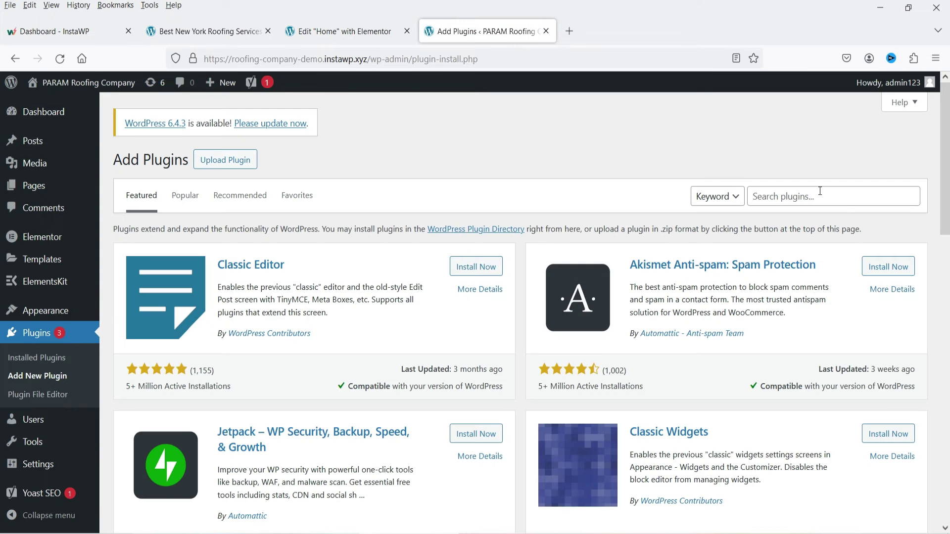
pyautogui.click(810, 195)
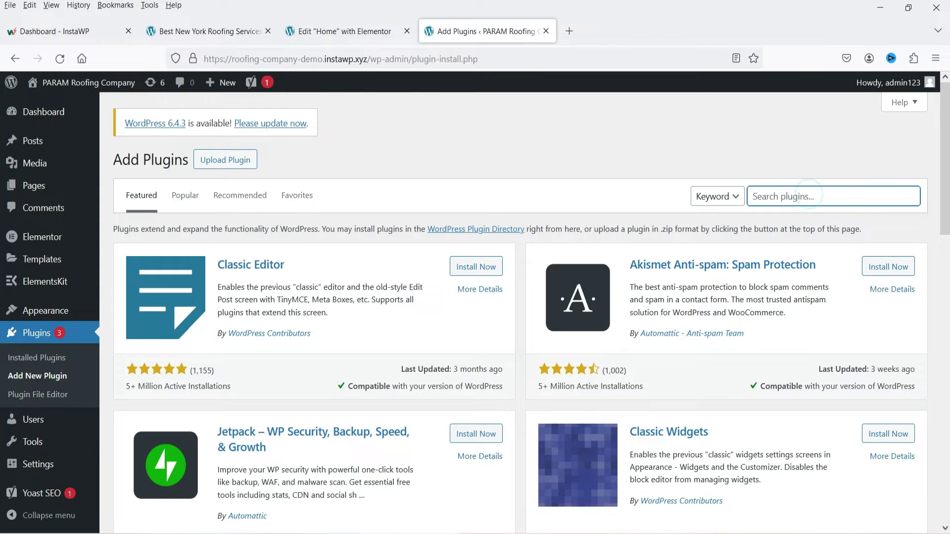
pyautogui.write('elementor')
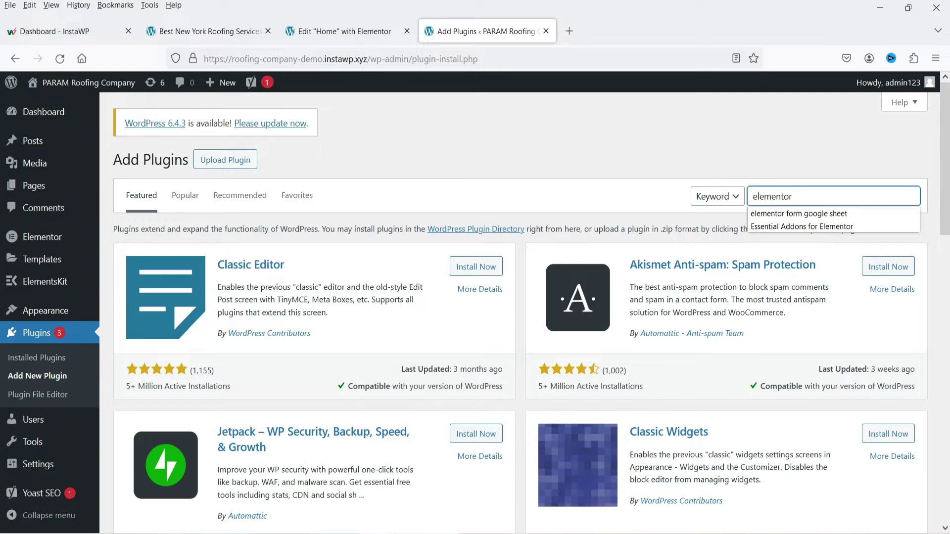
pyautogui.write(' form google sheet')
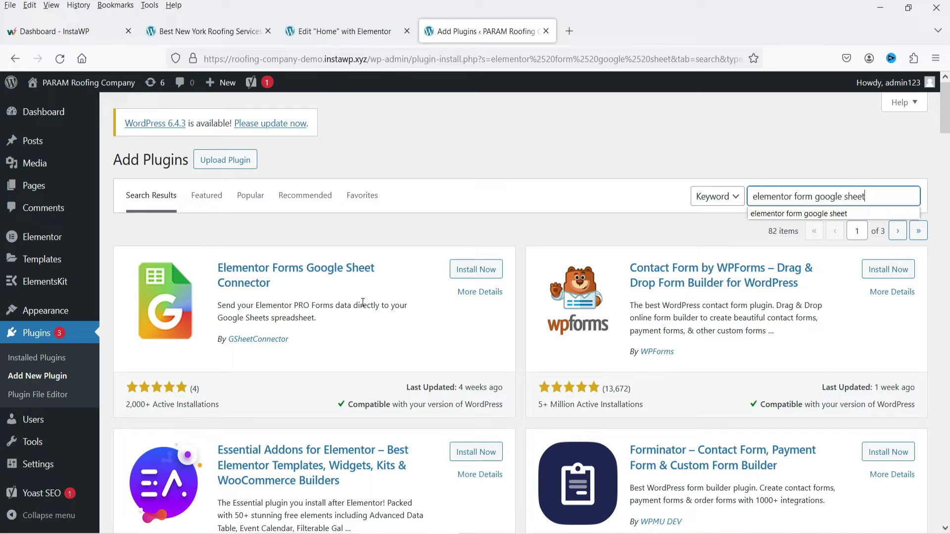
# Install and activate the Elementor Forms Google Sheet Connector plugin, skipping its update notification opt-in
pyautogui.click(476, 270)
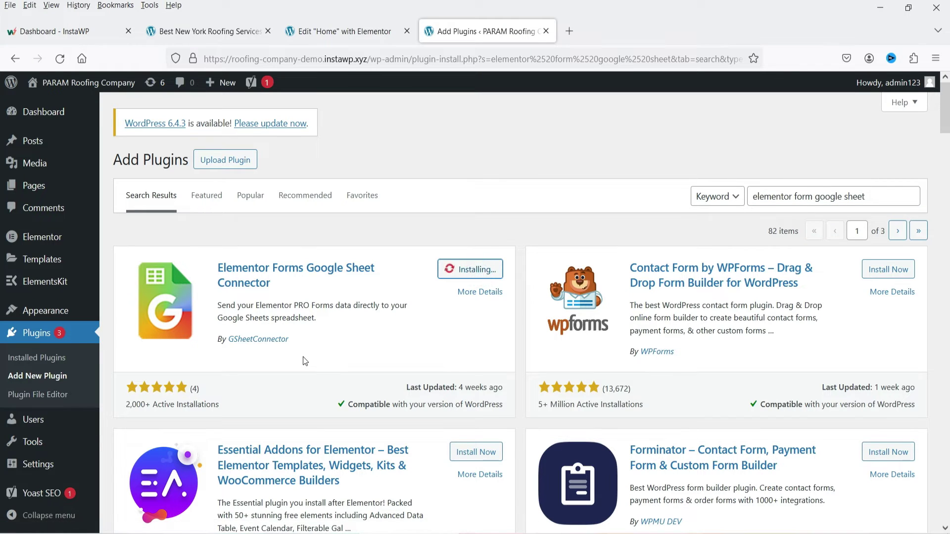
pyautogui.click(497, 269)
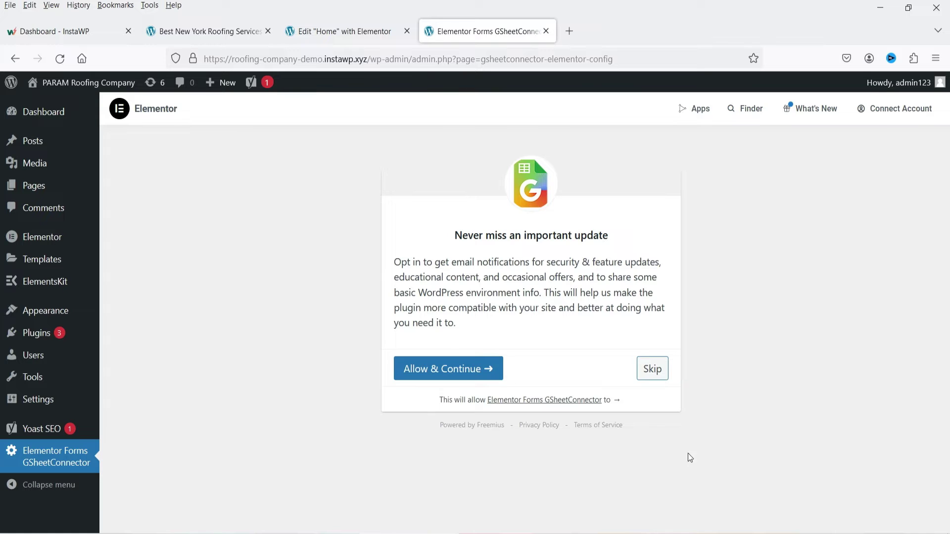
pyautogui.click(640, 371)
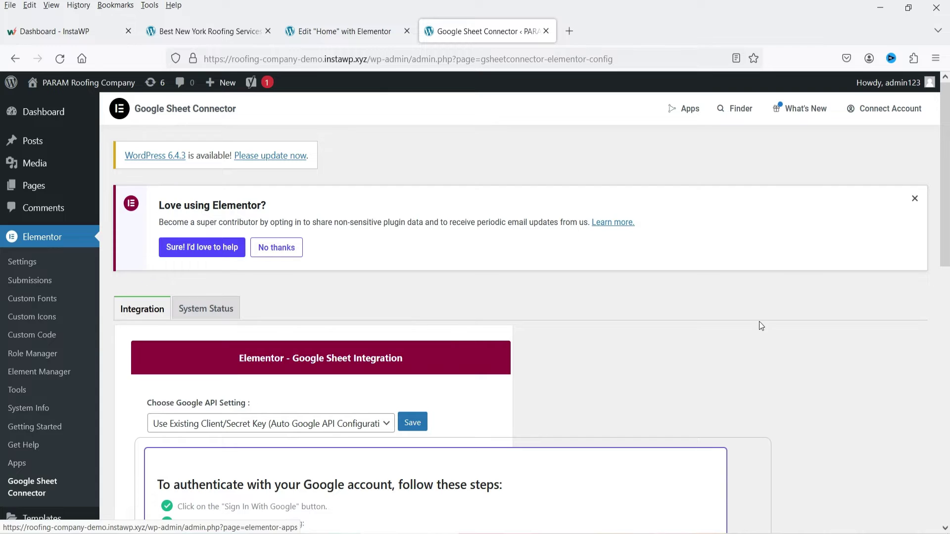
# Save the Google API setting as Use Existing Client/Secret Key (Auto Google API Configuration)
pyautogui.scroll(-2, 686, 311)
pyautogui.scroll(-2, 656, 287)
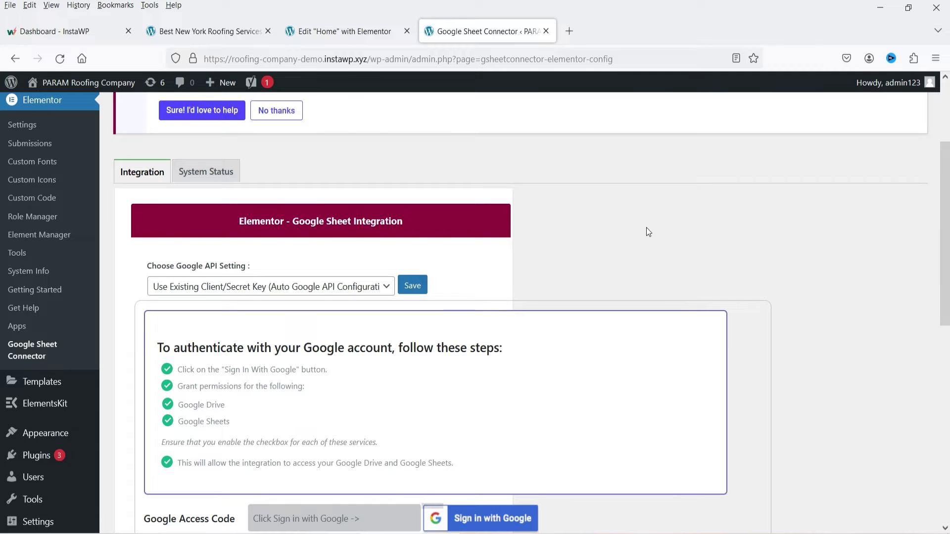
pyautogui.click(339, 291)
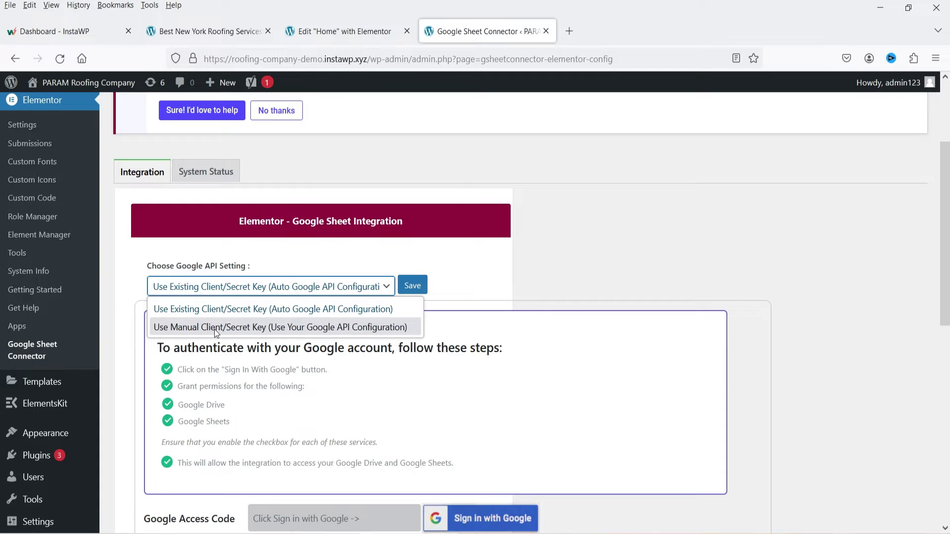
pyautogui.click(242, 308)
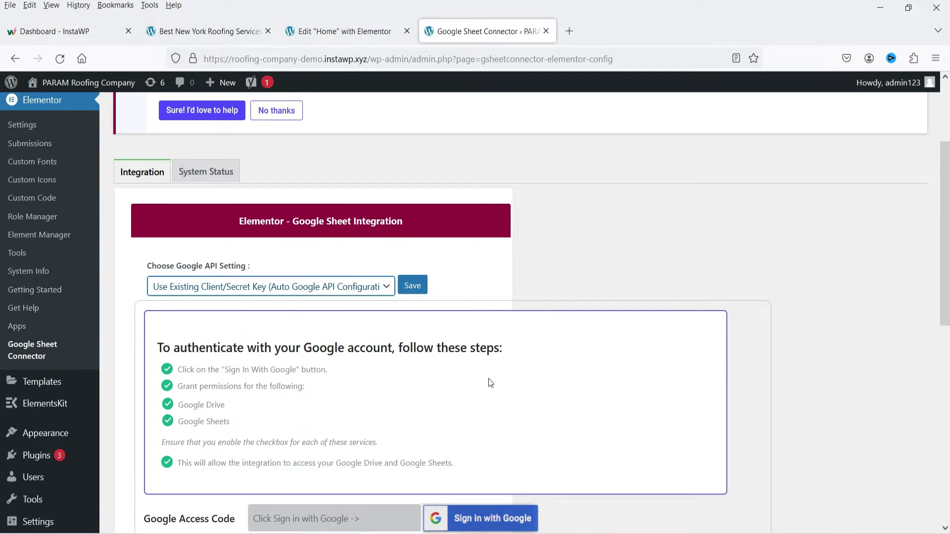
pyautogui.click(413, 286)
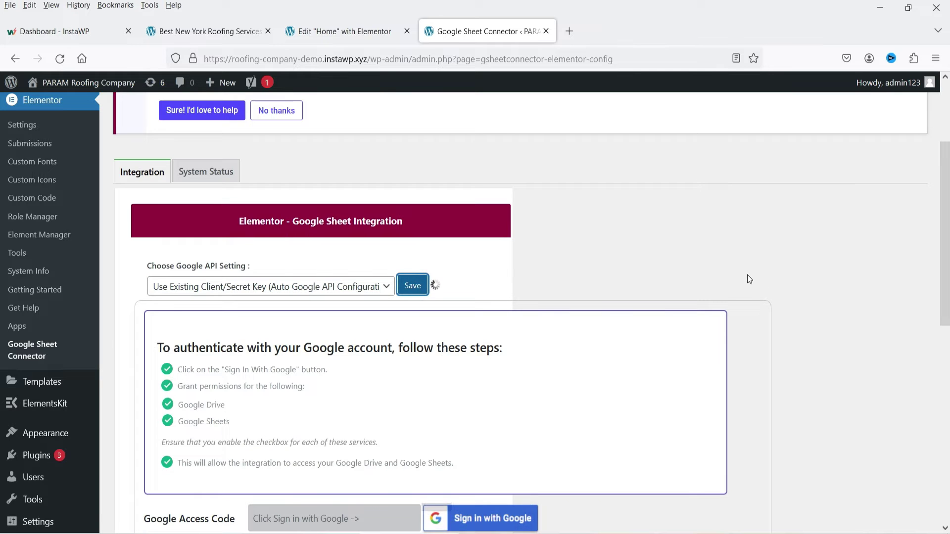
# Start the Google sign-in for the access code and continue with the account into GSheetConnector for WordPress Contact Forms
pyautogui.scroll(-3, 594, 297)
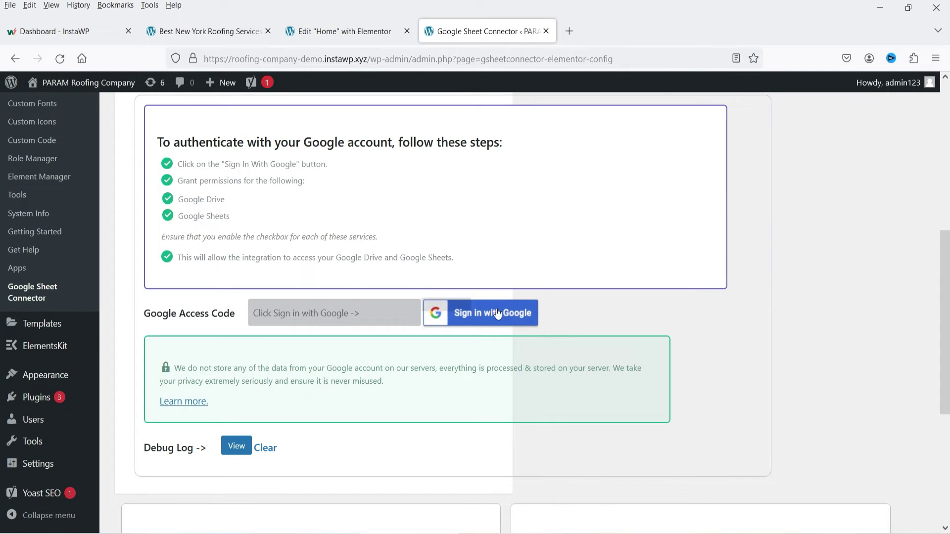
pyautogui.click(484, 323)
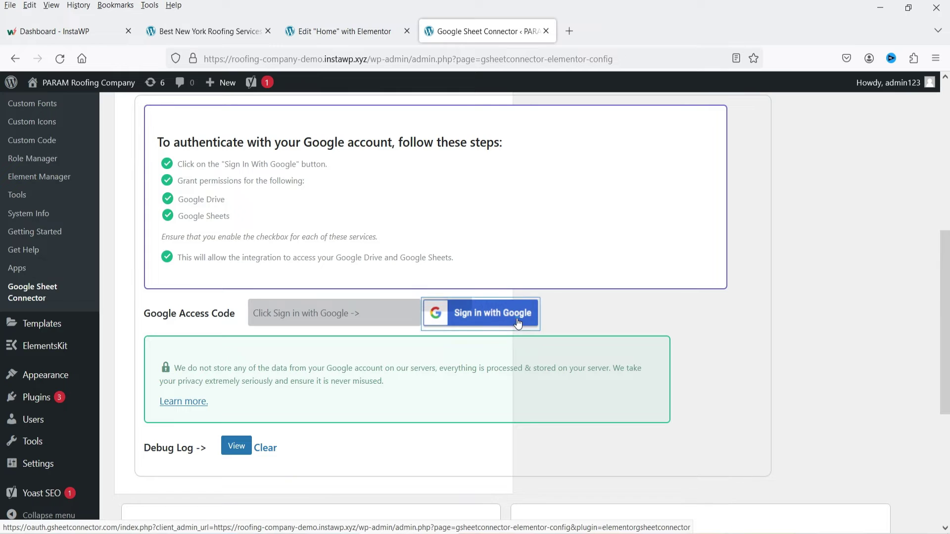
pyautogui.scroll(-3, 176, 306)
pyautogui.scroll(2, 201, 329)
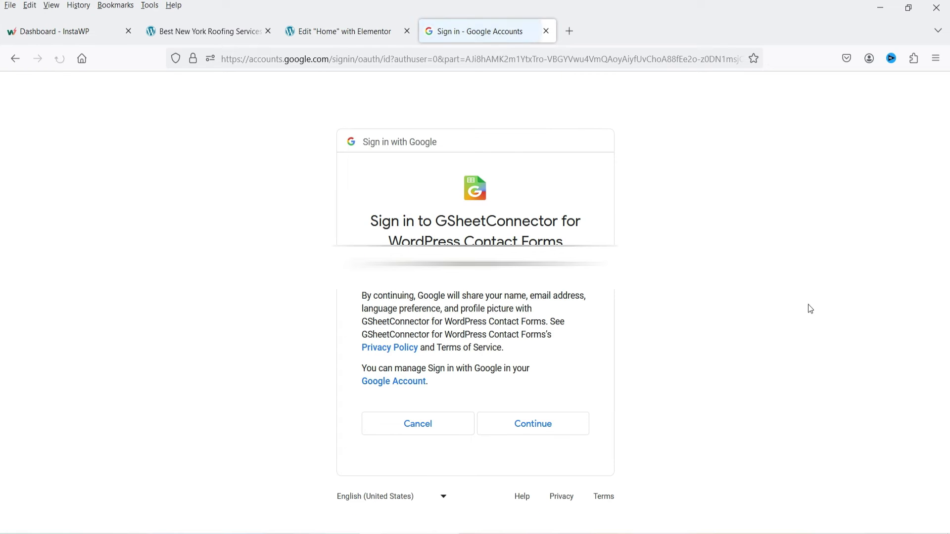
pyautogui.click(524, 437)
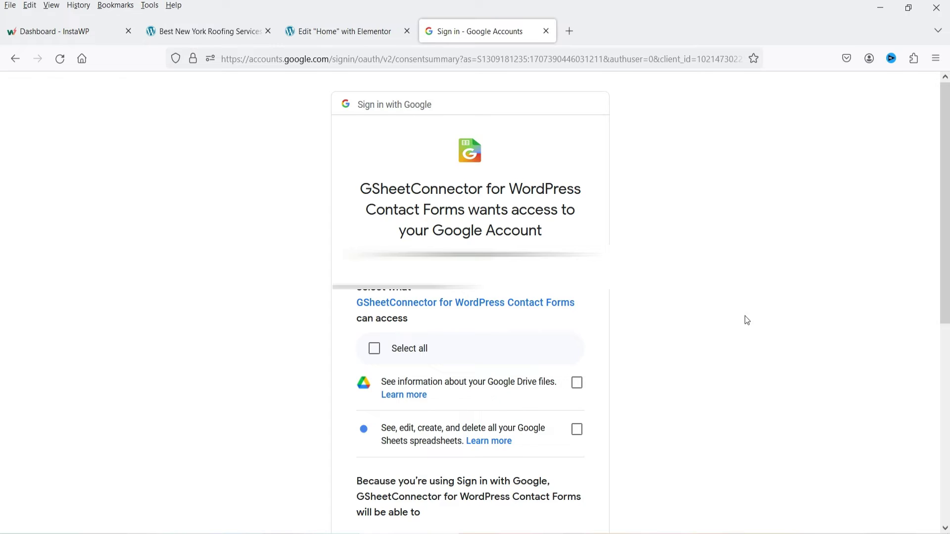
# Grant GSheetConnector access to Google Drive file information and to all Google Sheets spreadsheets, and continue
pyautogui.scroll(-3, 748, 316)
pyautogui.click(579, 247)
pyautogui.click(578, 293)
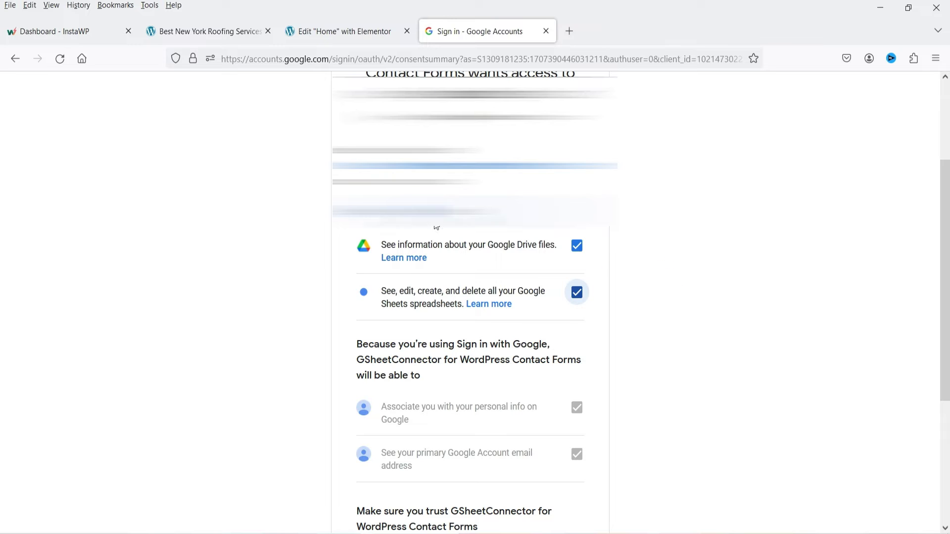
pyautogui.scroll(-4, 663, 311)
pyautogui.click(529, 448)
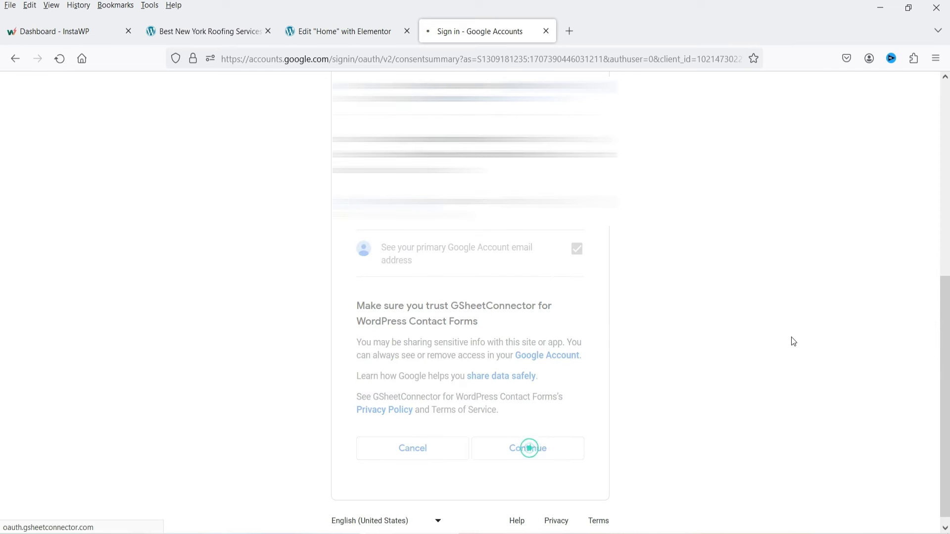
# Save and authenticate the Google access code in the Google Sheet integration settings
pyautogui.scroll(-3, 792, 337)
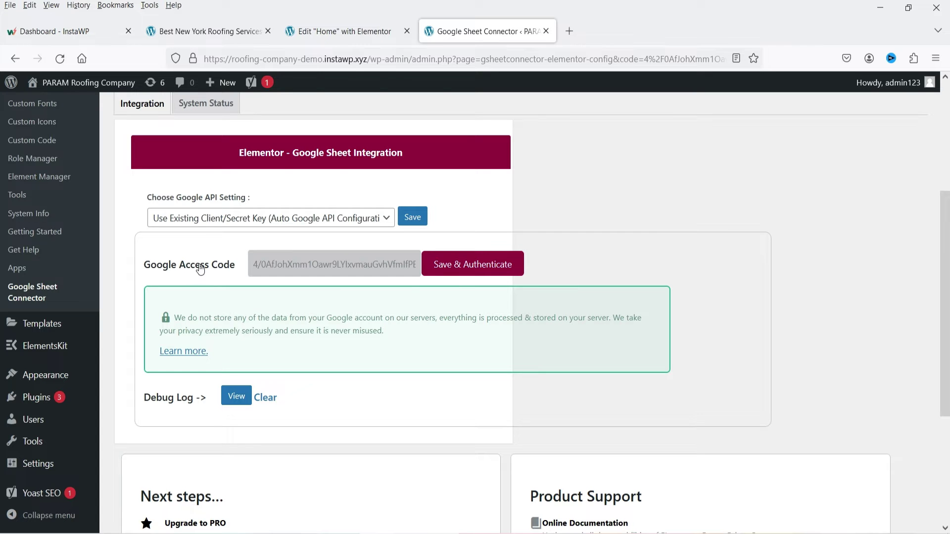
pyautogui.click(483, 263)
pyautogui.scroll(-3, 737, 292)
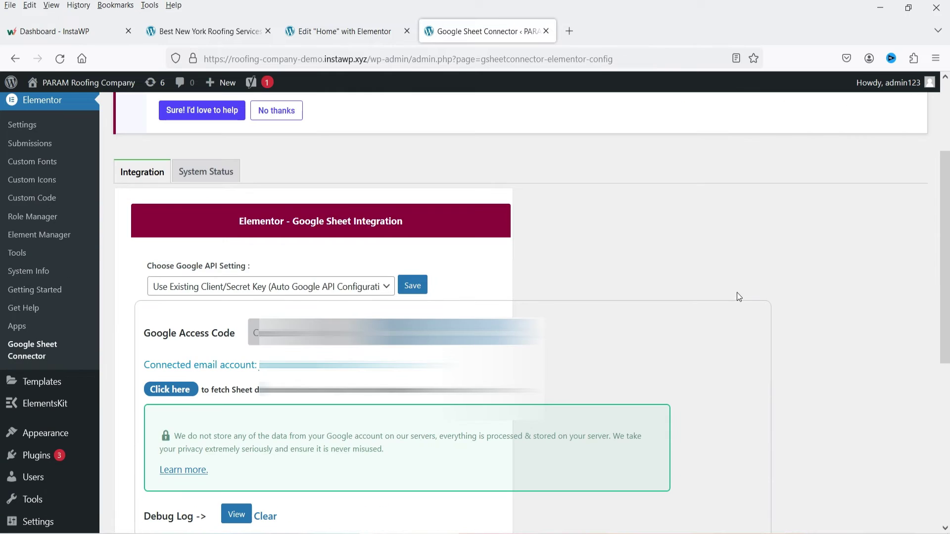
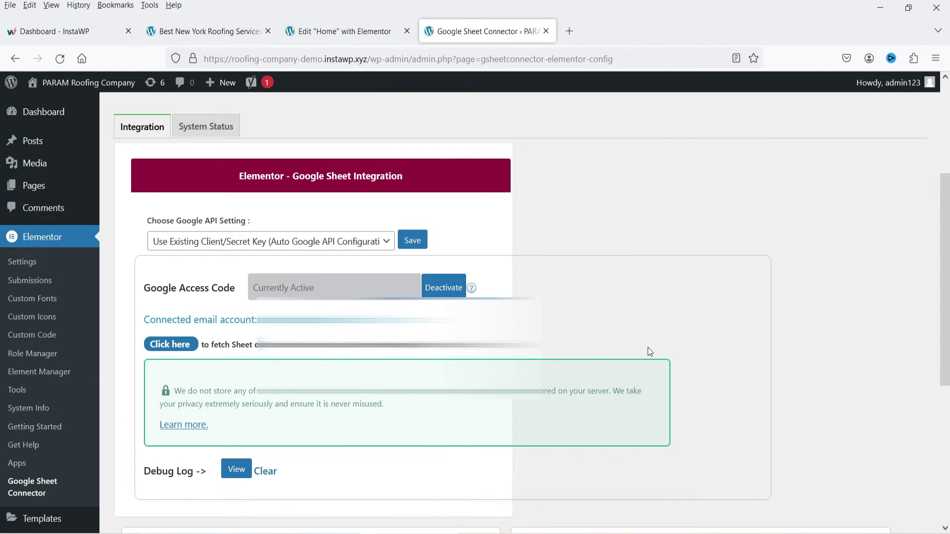
# Fetch the connected Google account's sheet details in the integration settings and check the fetch status
pyautogui.scroll(-6, 789, 326)
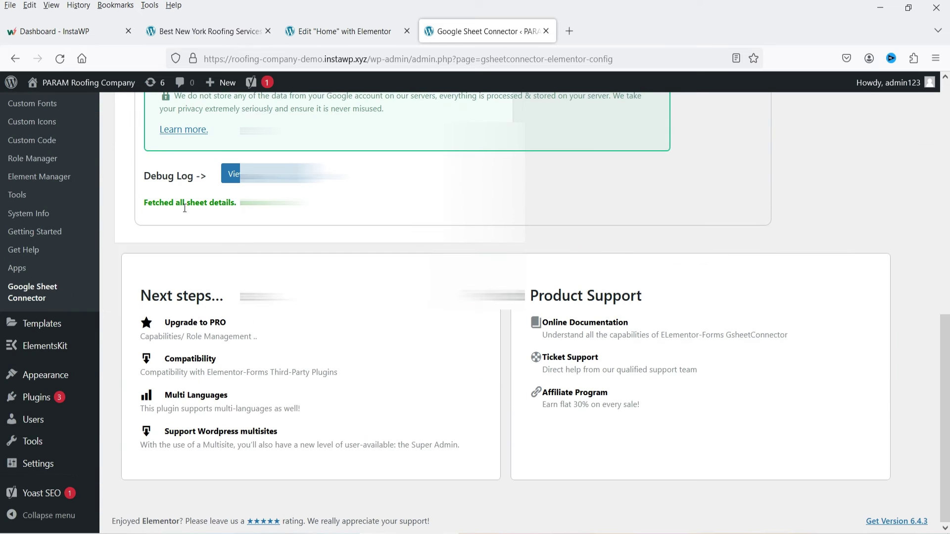
pyautogui.moveTo(145, 203); pyautogui.dragTo(237, 203)
pyautogui.click(236, 203)
pyautogui.scroll(4, 197, 272)
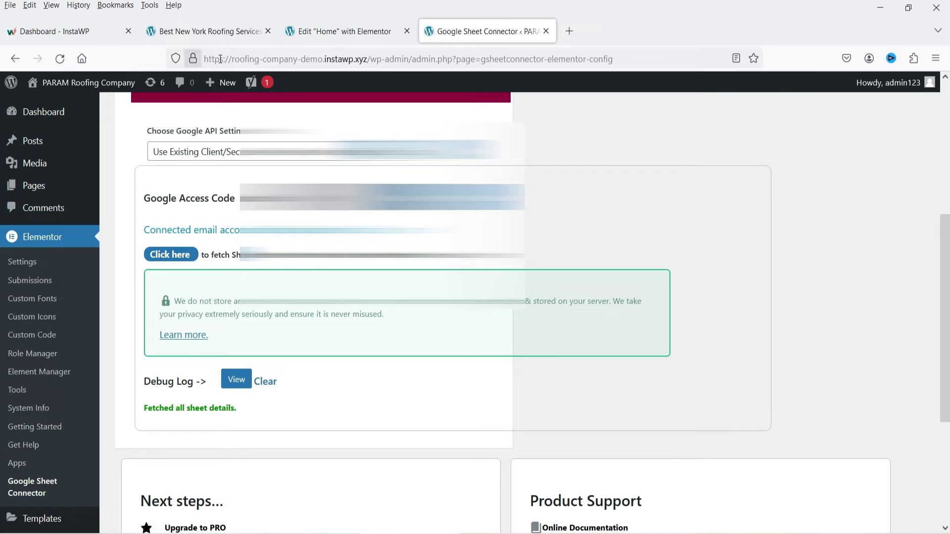
# Reload the Elementor editor of the Home page and open the quote form's settings
pyautogui.click(334, 39)
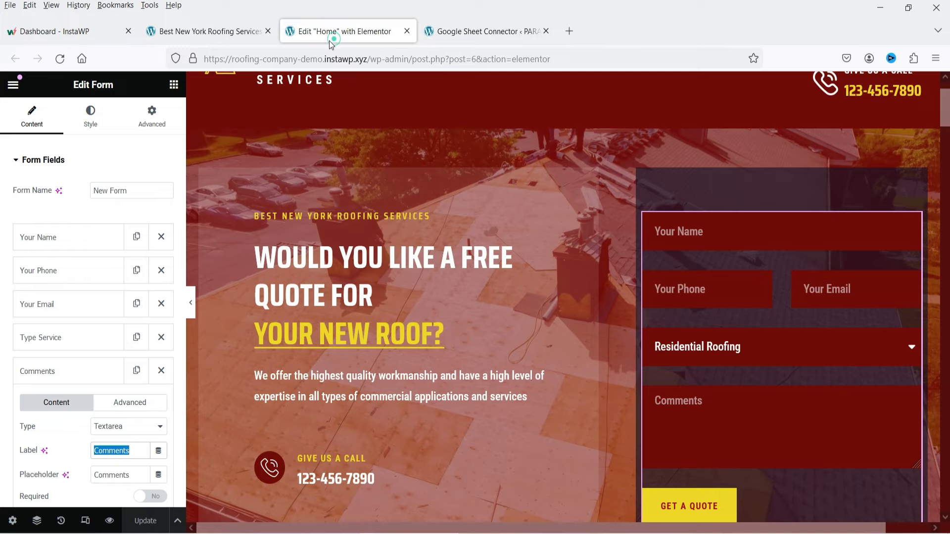
pyautogui.click(60, 58)
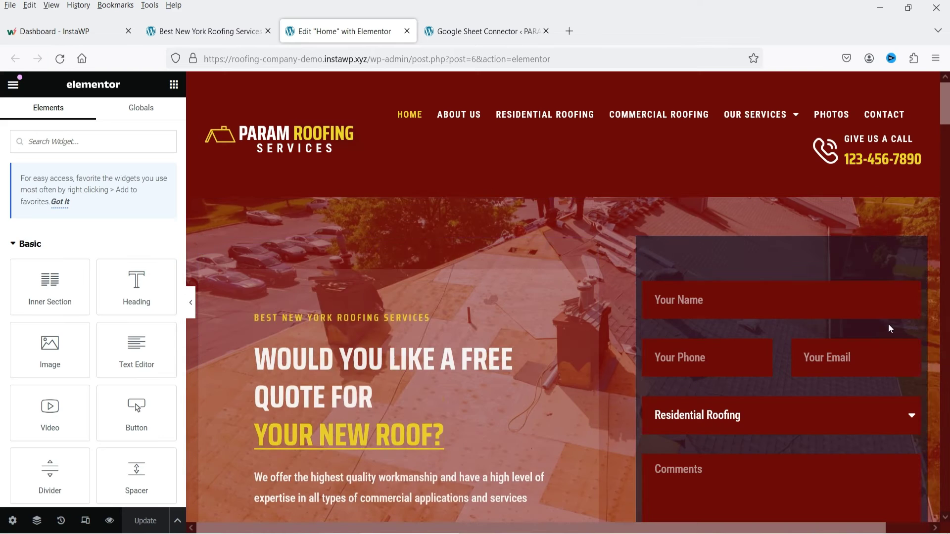
pyautogui.click(914, 289)
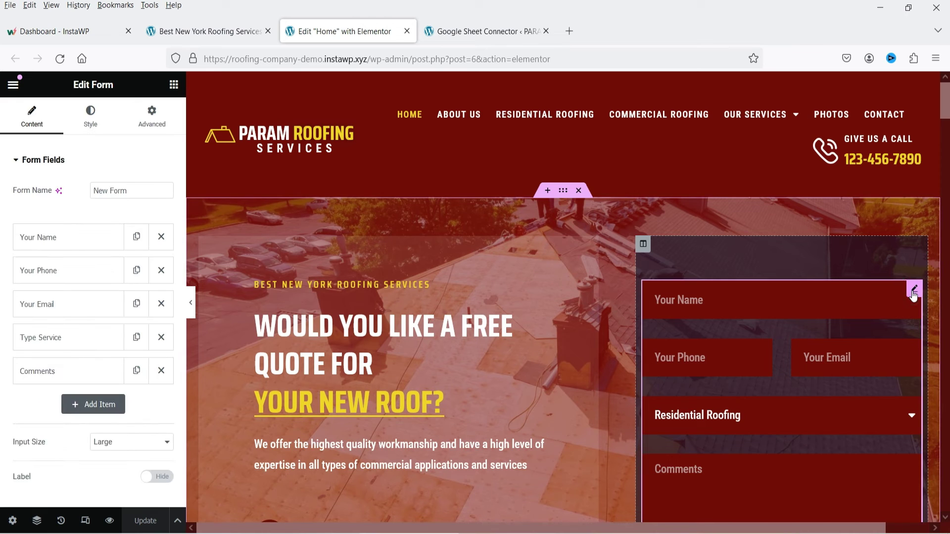
# Add GSheetConnector to the quote form's actions after submit
pyautogui.scroll(-4, 51, 225)
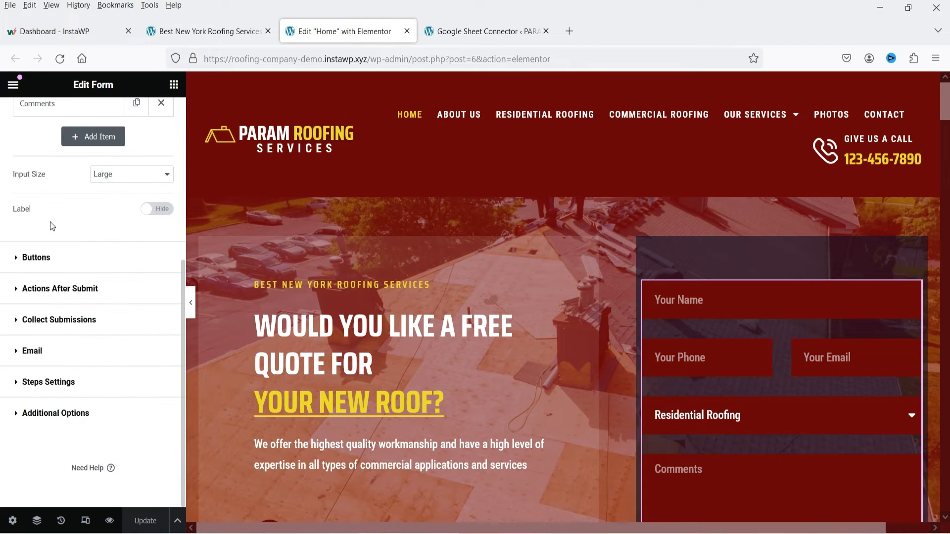
pyautogui.click(31, 289)
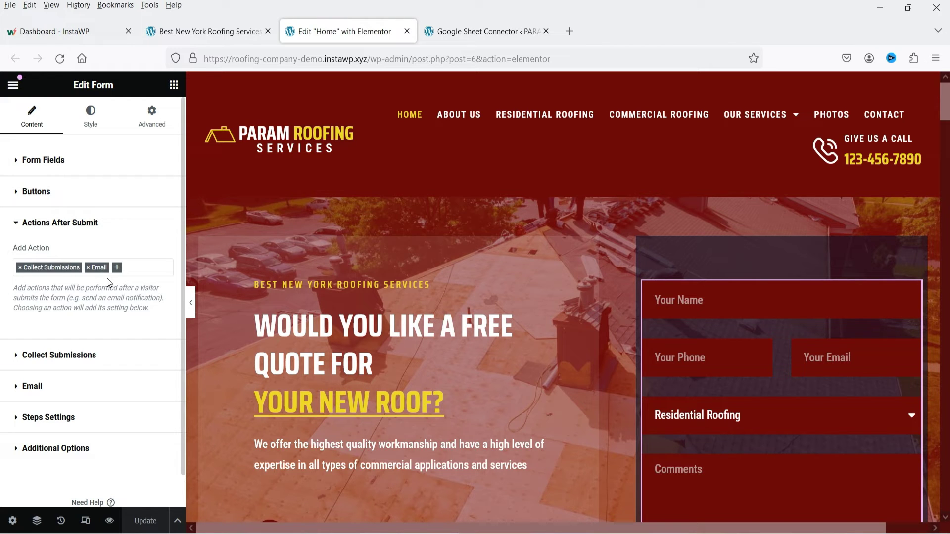
pyautogui.click(117, 268)
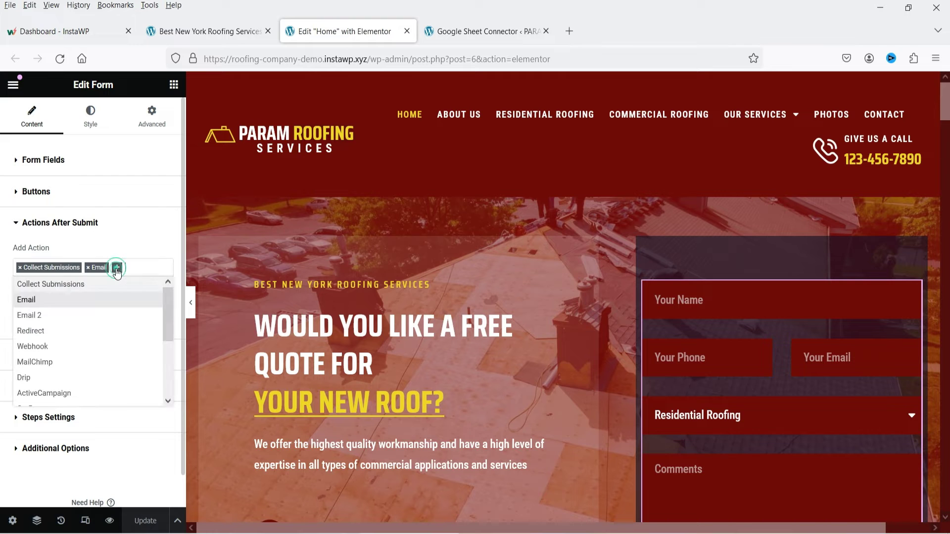
pyautogui.moveTo(166, 313); pyautogui.dragTo(165, 362)
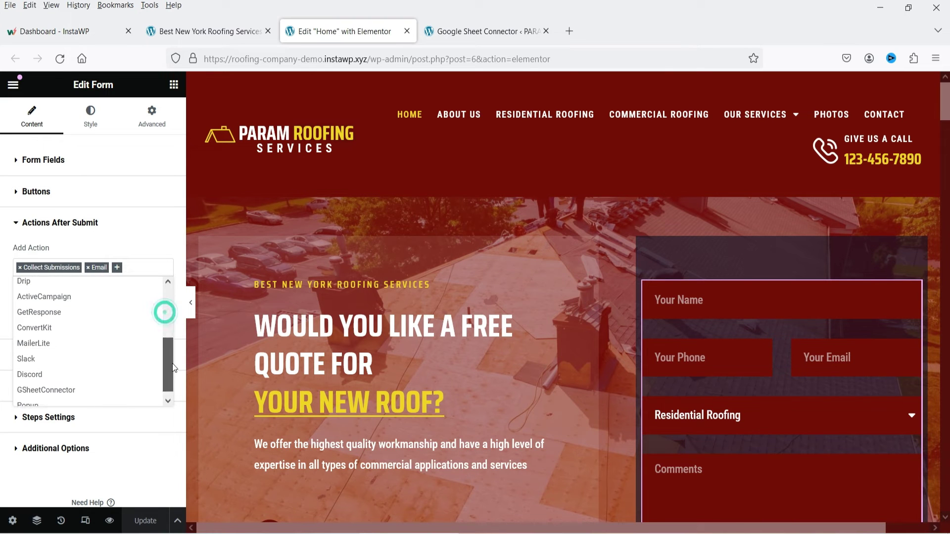
pyautogui.click(80, 391)
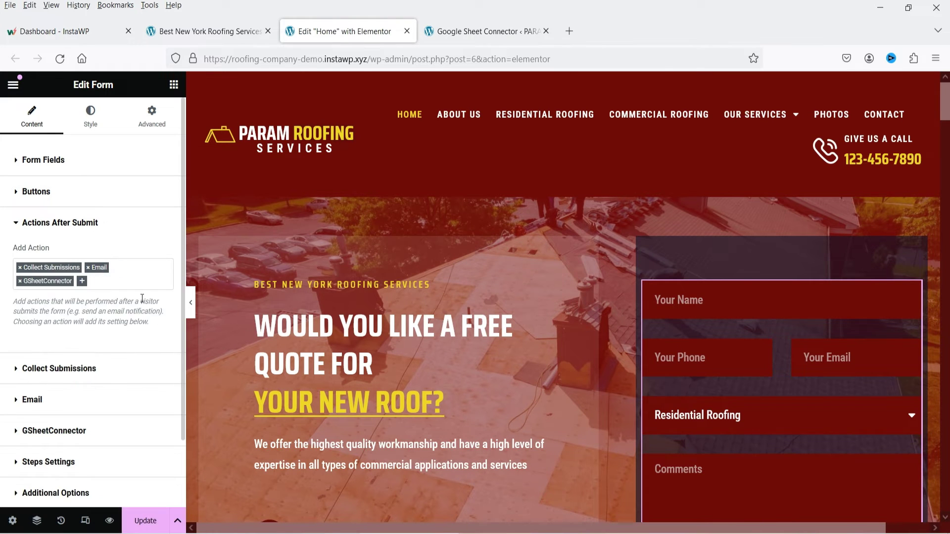
# Link the quote form's GSheetConnector action to the Elementor Form Data spreadsheet and its Sheet1 tab
pyautogui.scroll(-2, 95, 315)
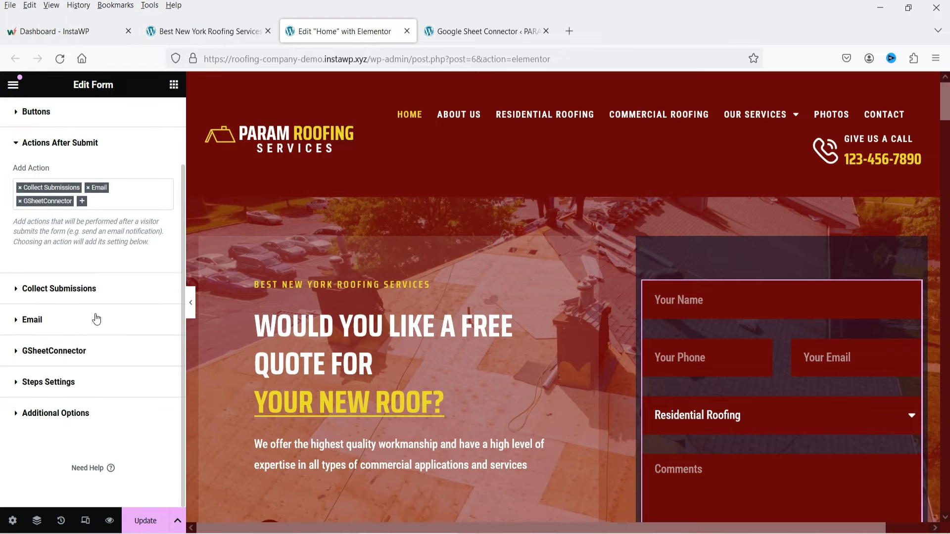
pyautogui.click(53, 351)
pyautogui.scroll(-3, 88, 277)
pyautogui.click(39, 225)
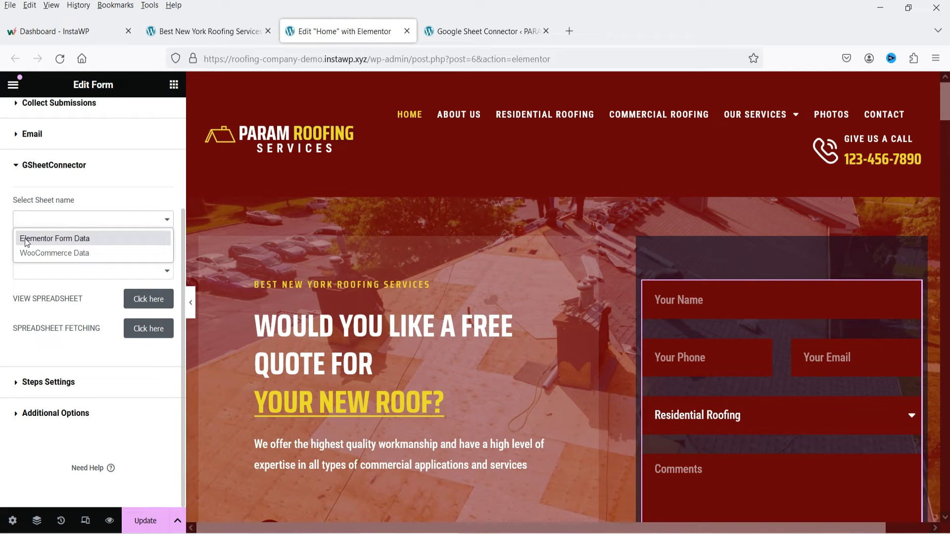
pyautogui.click(67, 241)
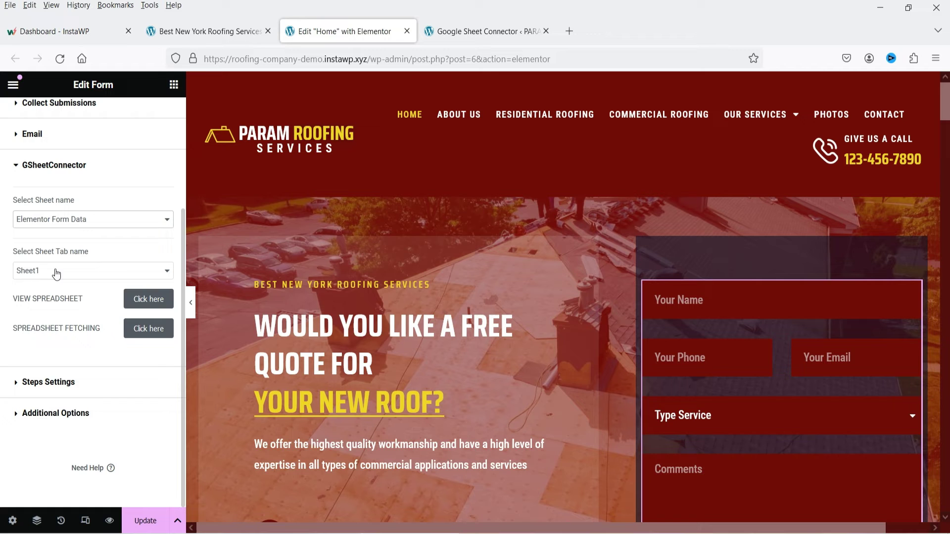
pyautogui.click(54, 269)
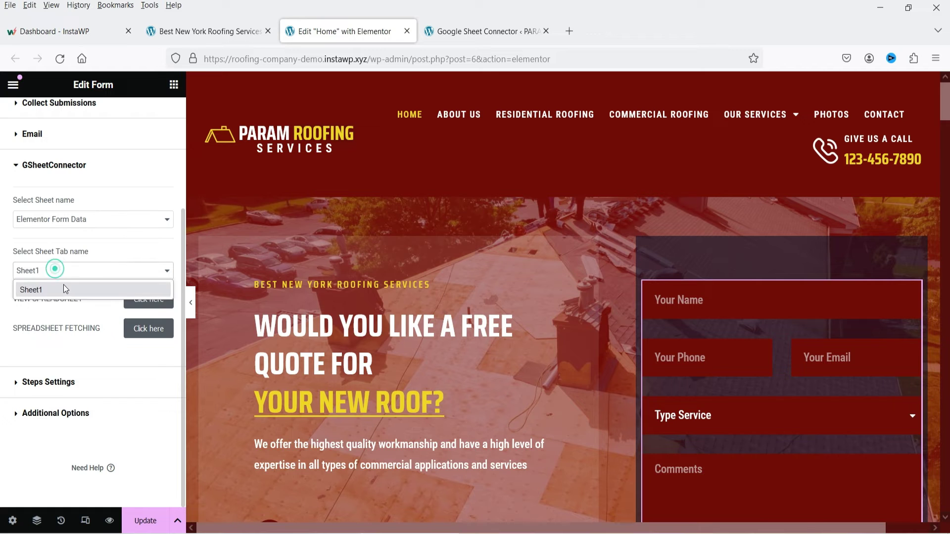
pyautogui.click(65, 290)
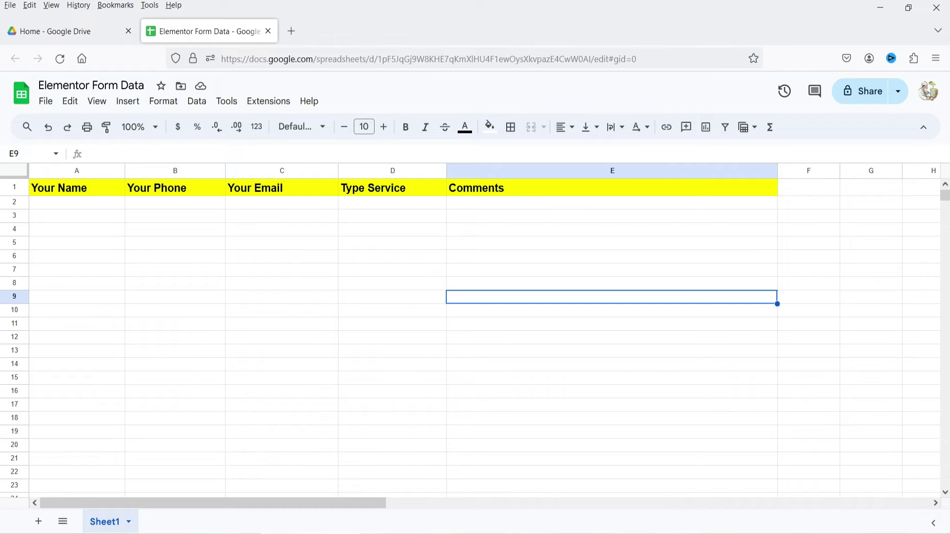
# View the linked spreadsheet from the form's GSheetConnector settings and return to the Elementor editor
pyautogui.hotkey('alt', 'Tab')
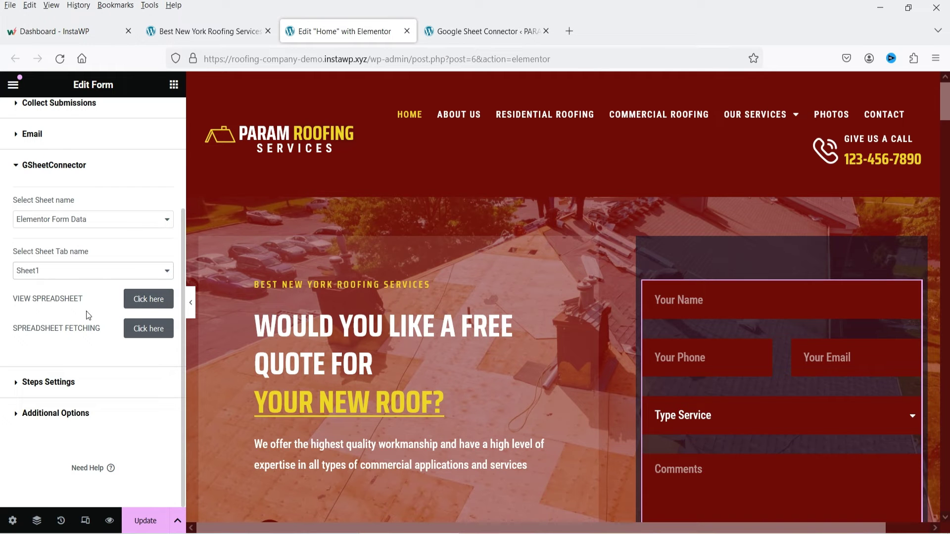
pyautogui.click(148, 300)
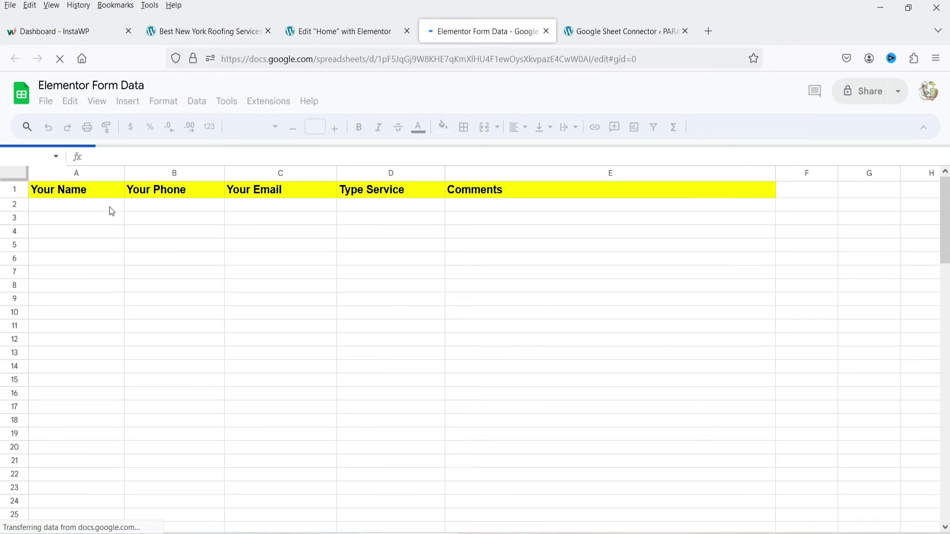
pyautogui.click(546, 31)
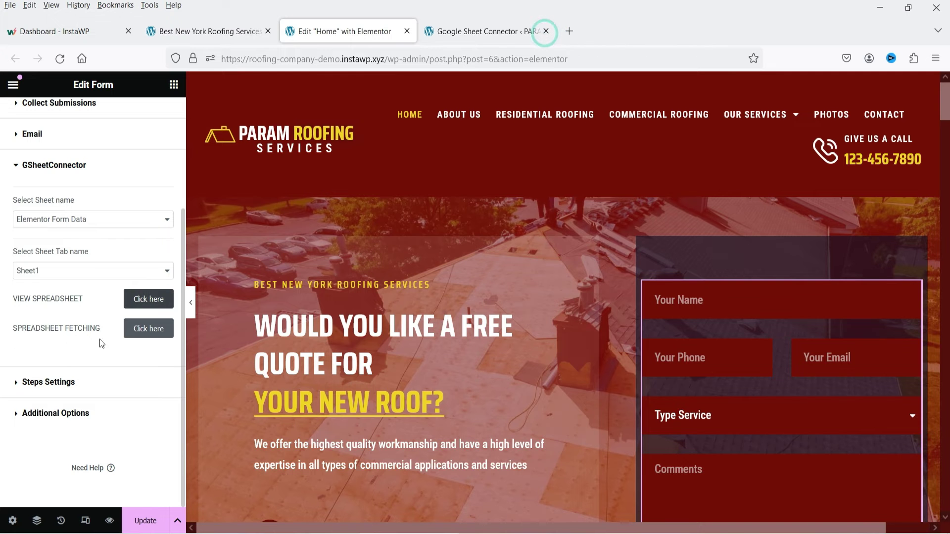
# Fetch the spreadsheet details in the form's GSheetConnector settings, stay on the page and update the Home page
pyautogui.click(146, 331)
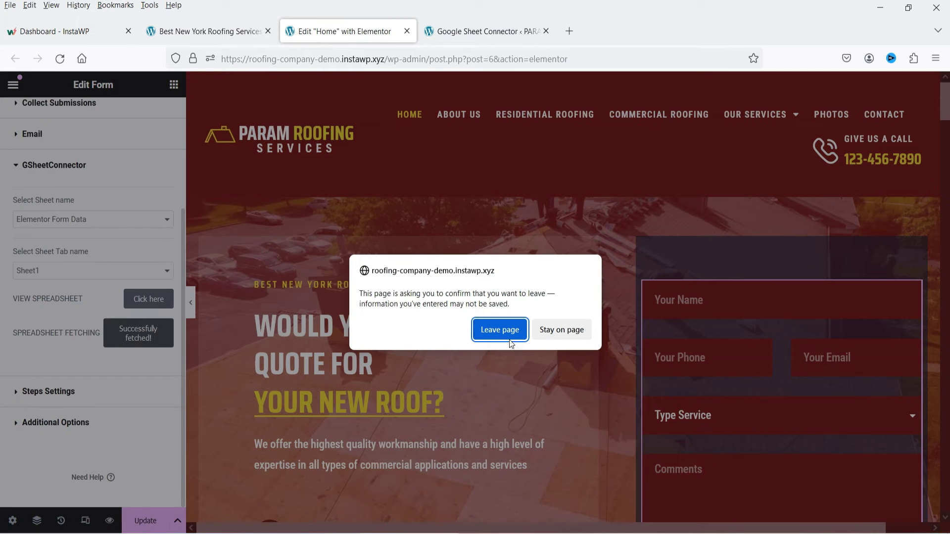
pyautogui.click(559, 331)
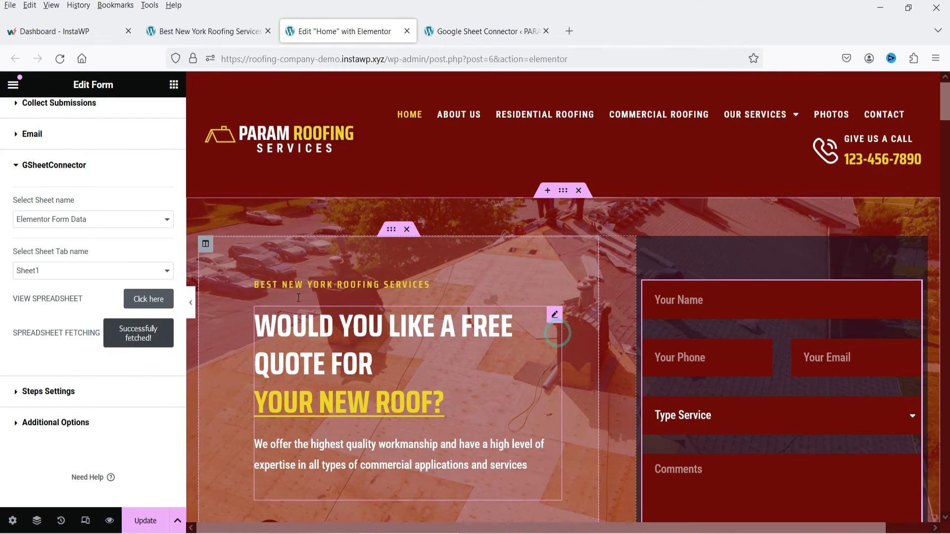
pyautogui.click(142, 522)
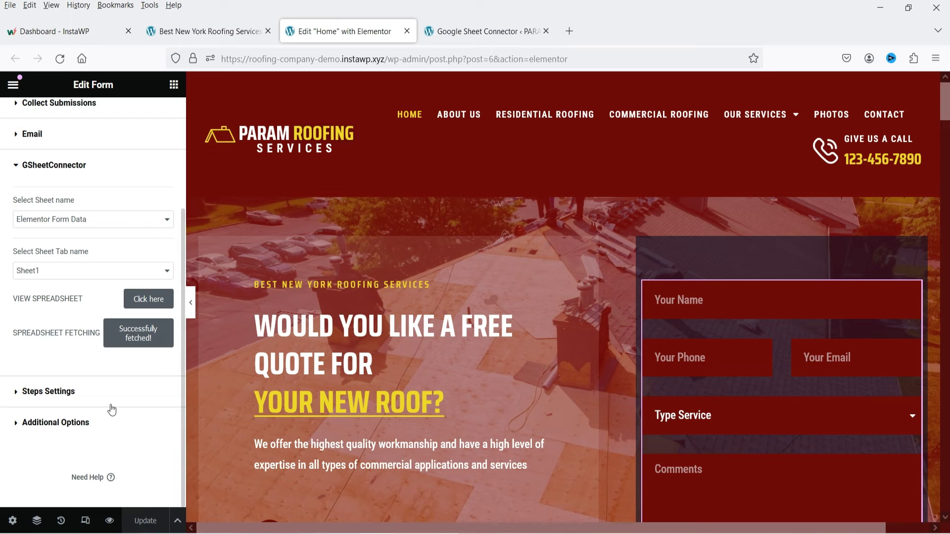
# Reload the live Home page and fill in the quote form's name, phone and email fields with sample contact details
pyautogui.click(212, 31)
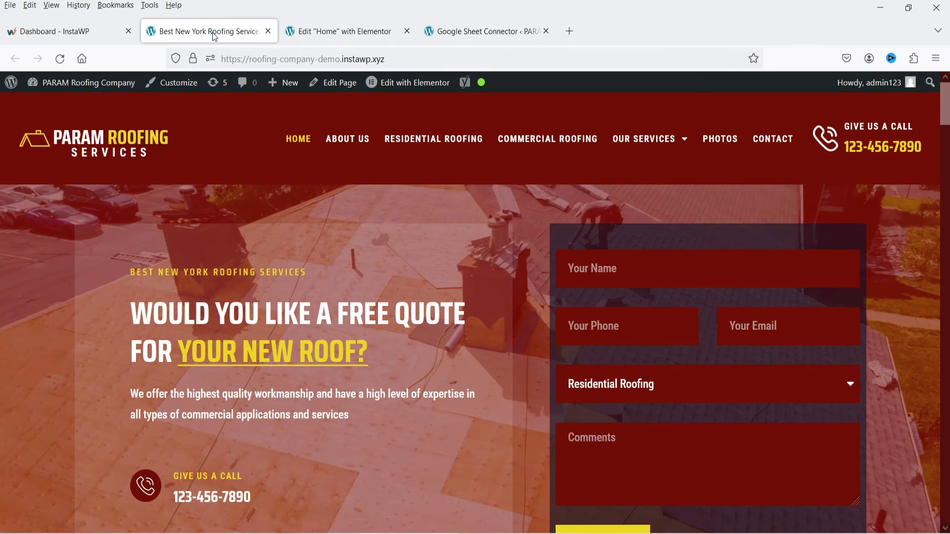
pyautogui.click(64, 60)
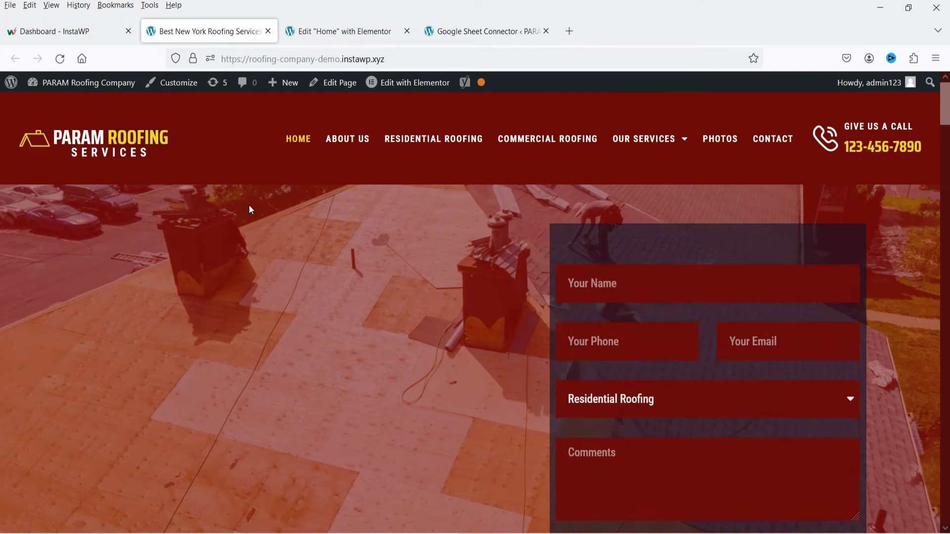
pyautogui.click(635, 268)
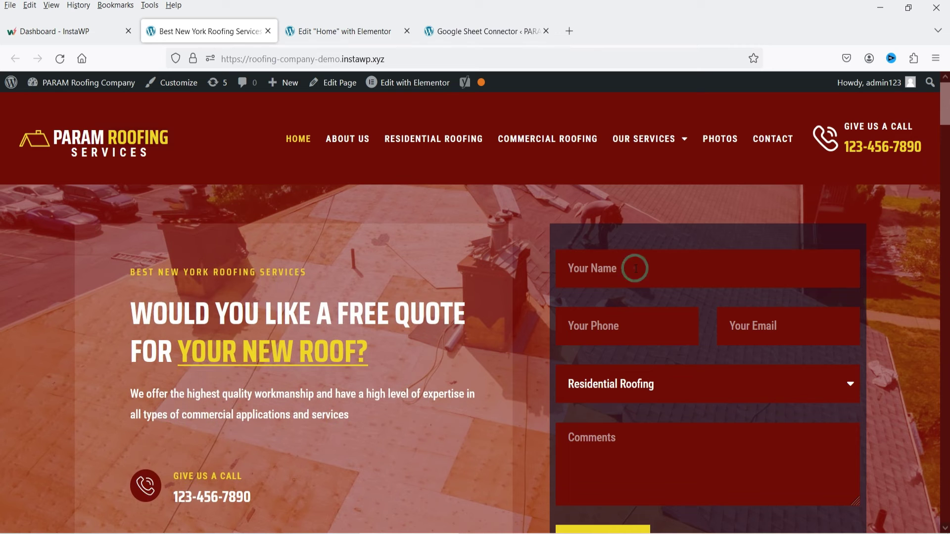
pyautogui.write('John')
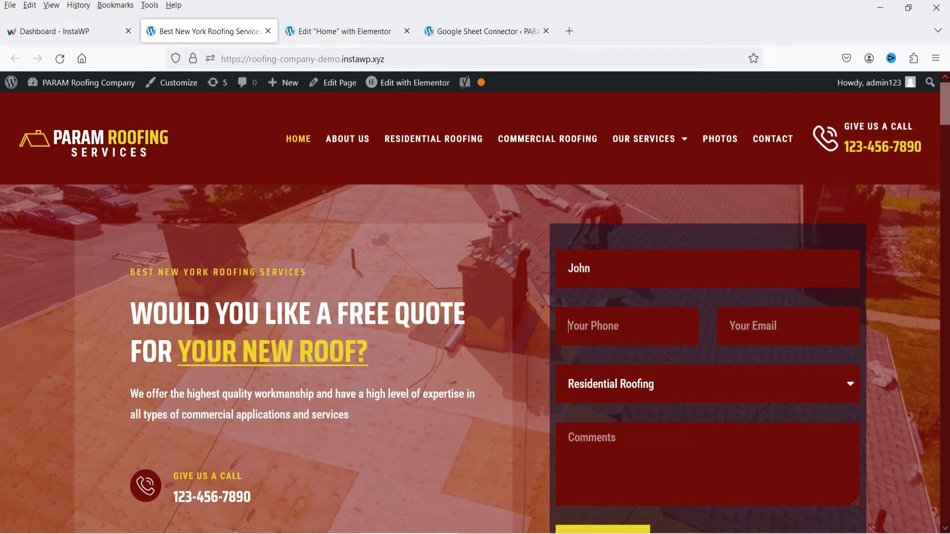
pyautogui.click(627, 326)
pyautogui.write('1234567890')
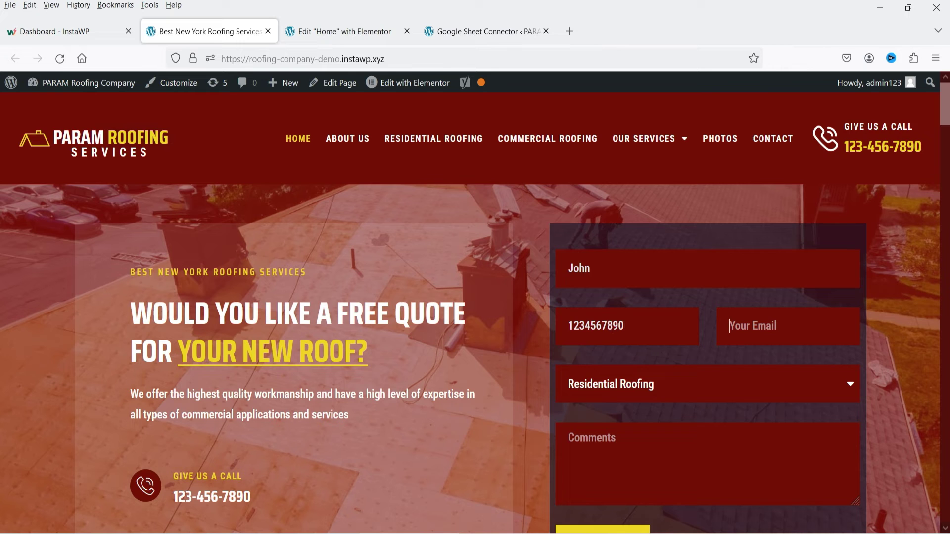
pyautogui.write('john@example.com')
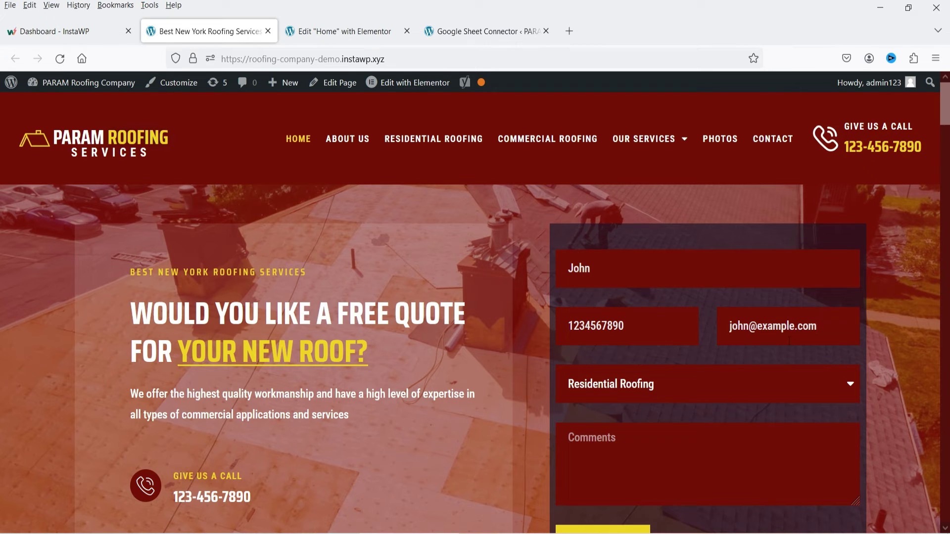
# Enter the comment "Testing The form integration" in the quote form and submit it
pyautogui.click(642, 449)
pyautogui.write('Testing The form integration')
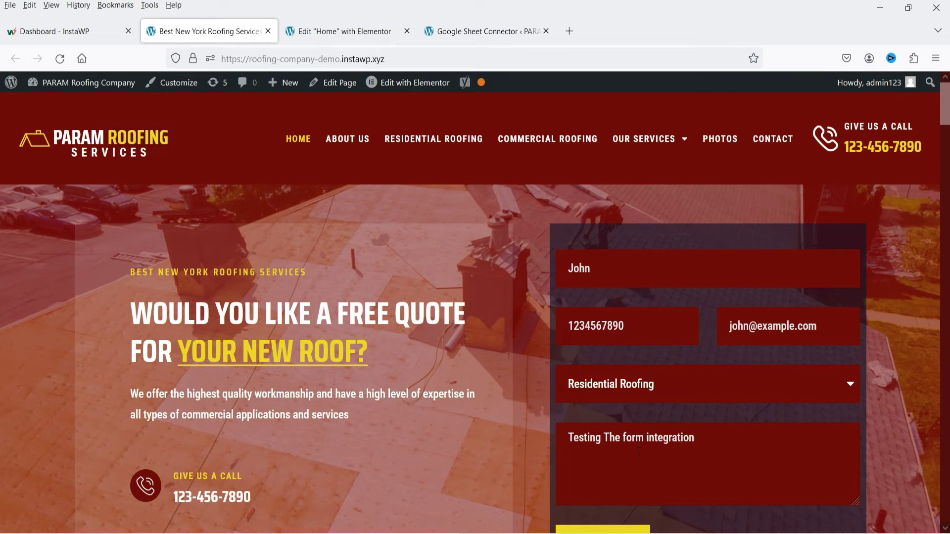
pyautogui.scroll(-4, 639, 451)
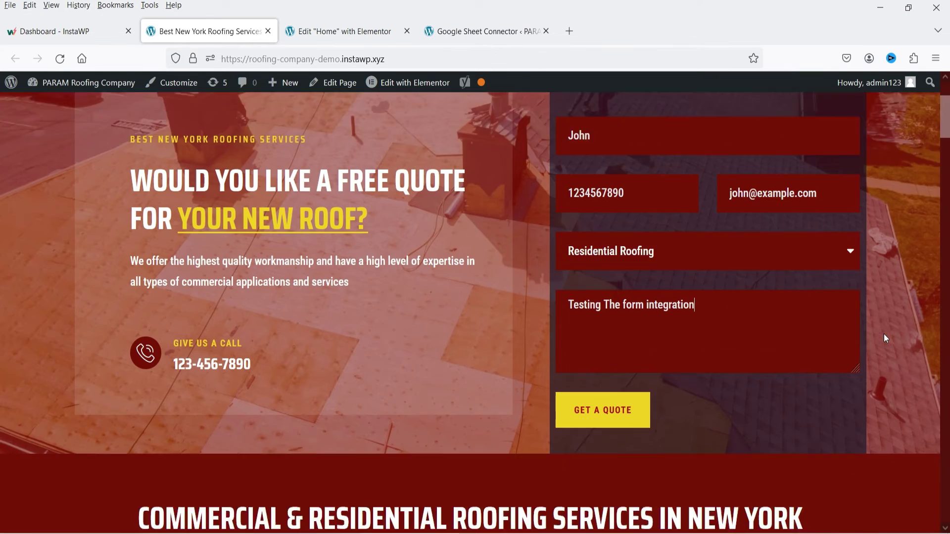
pyautogui.click(588, 340)
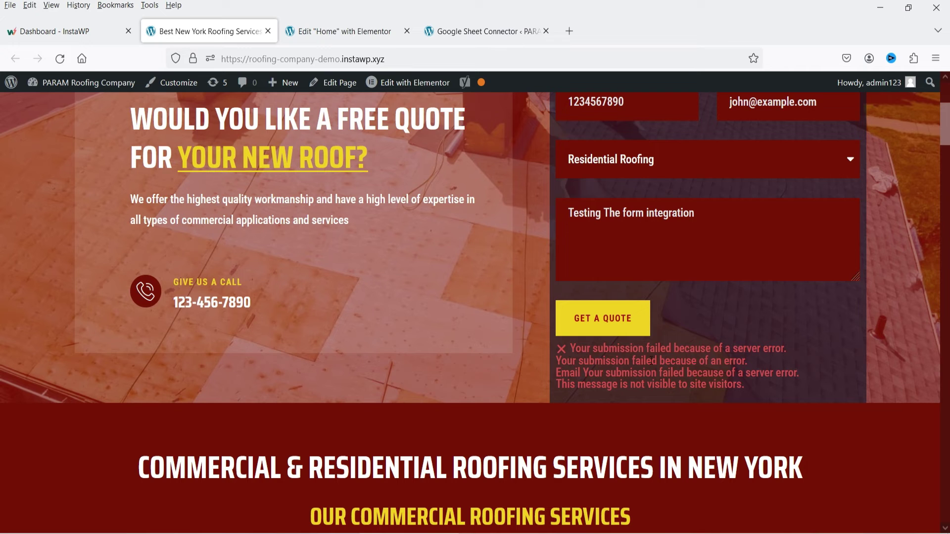
pyautogui.click(30, 29)
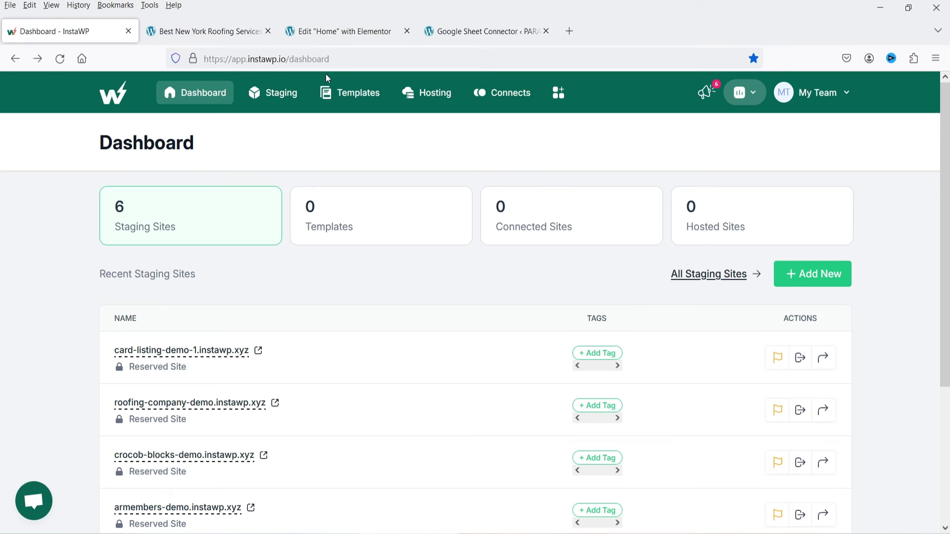
pyautogui.click(203, 31)
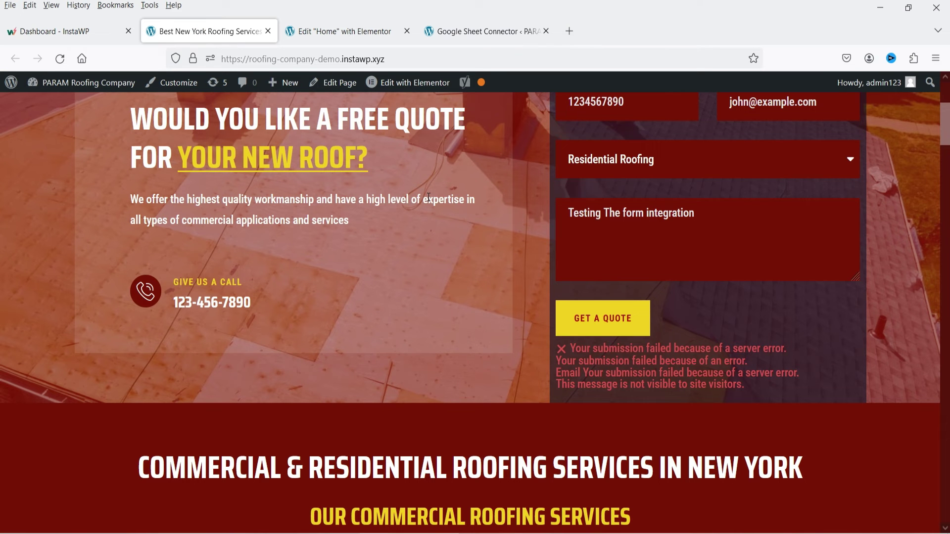
pyautogui.click(74, 31)
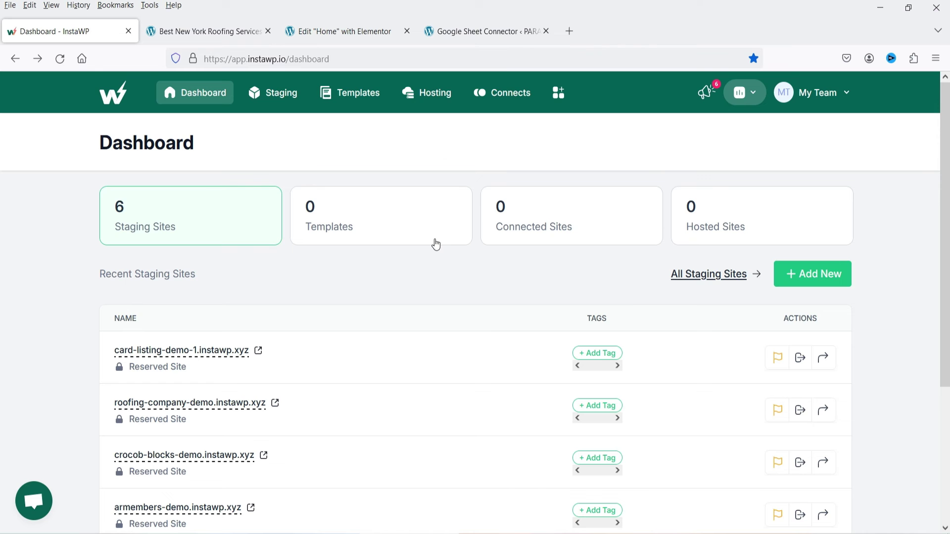
pyautogui.hotkey('ctrl', 'Tab')
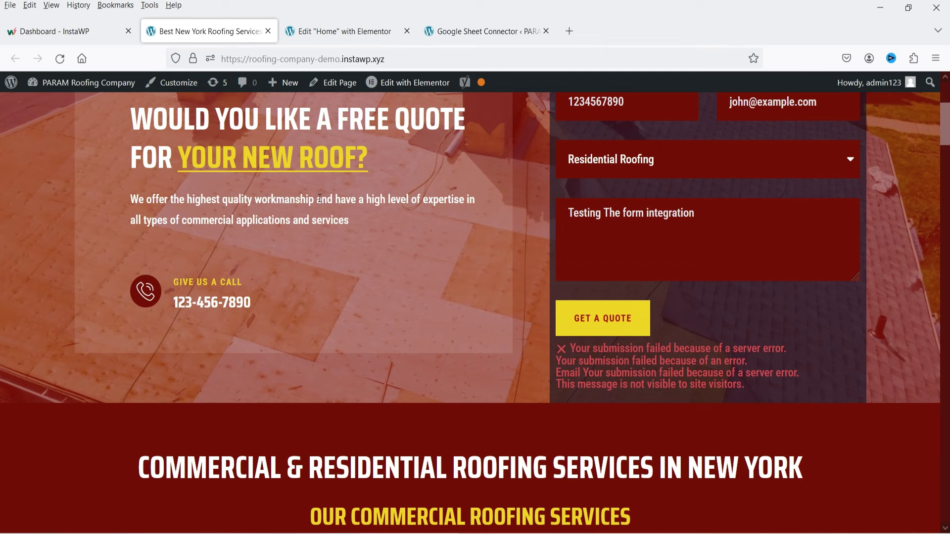
# In the Elementor Form Data spreadsheet, match the Comments header to the other headers' format and fit columns E and F to their content
pyautogui.hotkey('alt', 'Tab')
pyautogui.scroll(5, 509, 212)
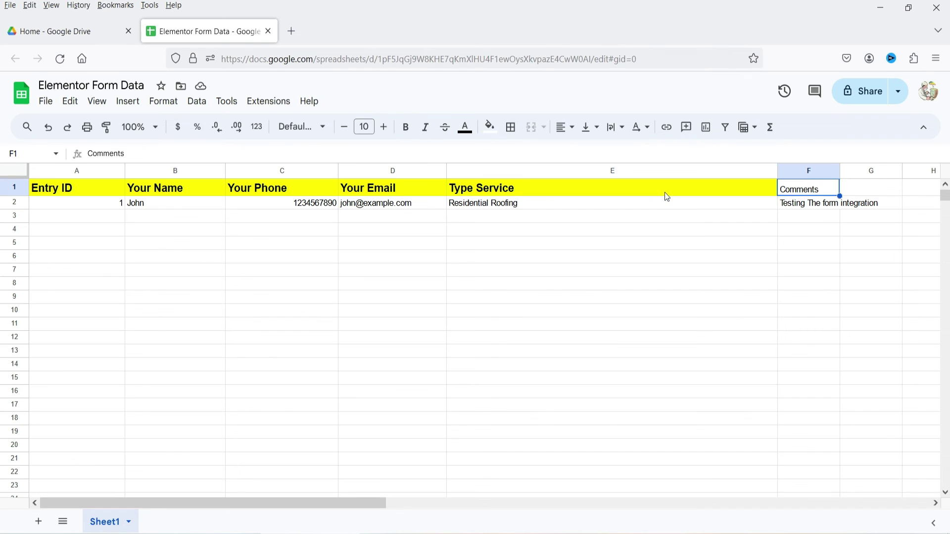
pyautogui.click(665, 193)
pyautogui.doubleClick(841, 171)
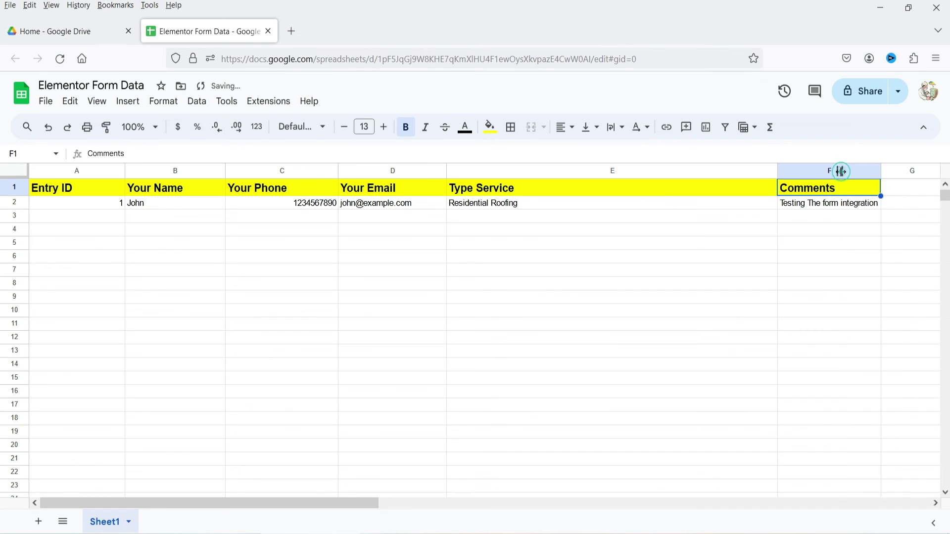
pyautogui.click(579, 320)
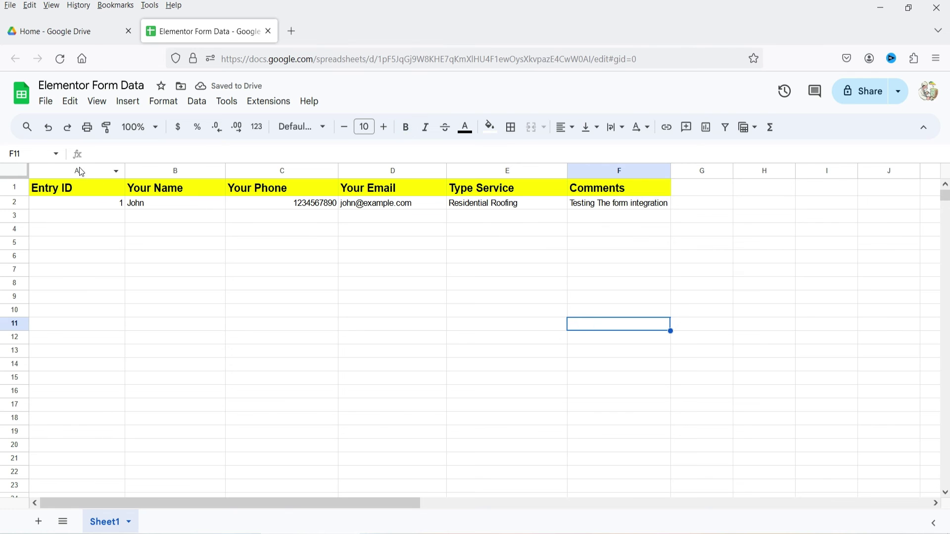
# Centre the contents of columns A to F horizontally and apply borders to all their cells
pyautogui.moveTo(81, 172); pyautogui.dragTo(626, 234)
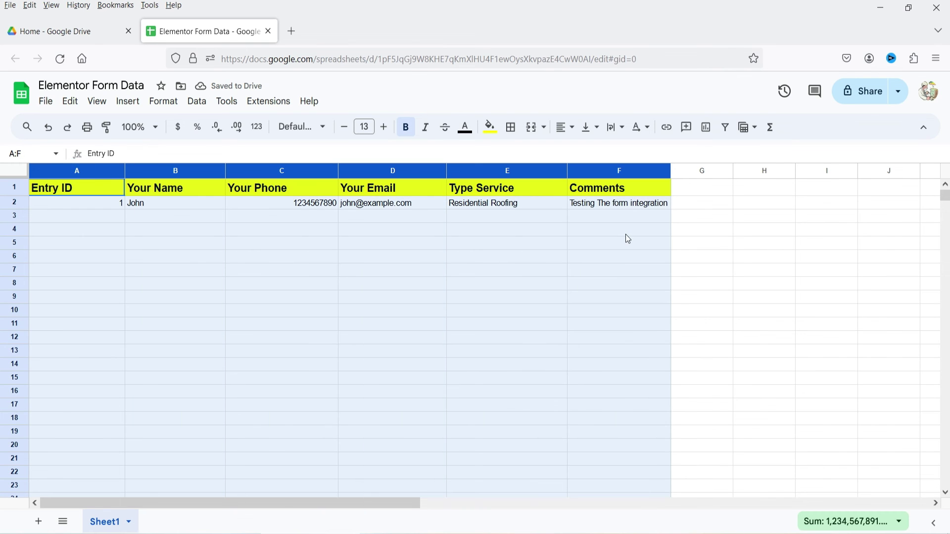
pyautogui.click(507, 128)
pyautogui.click(564, 127)
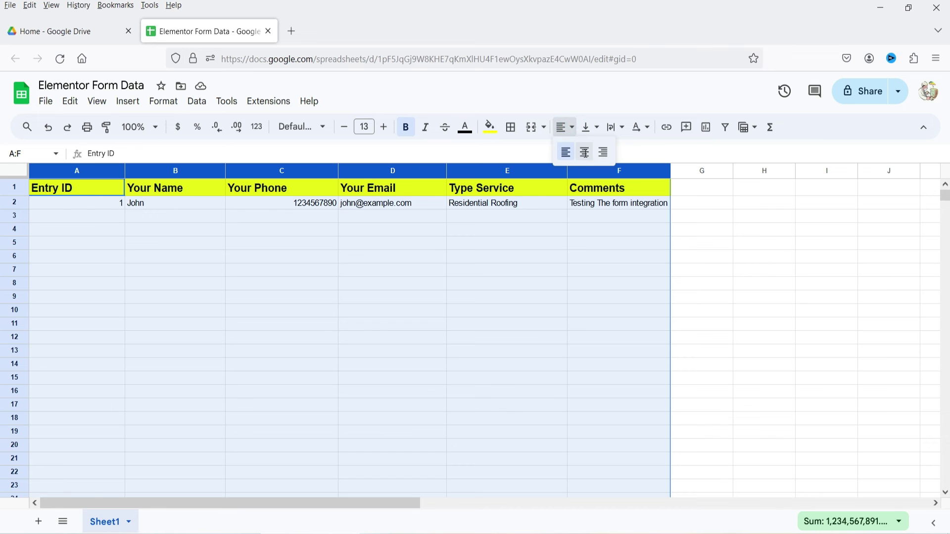
pyautogui.click(584, 152)
pyautogui.click(511, 127)
pyautogui.click(518, 154)
pyautogui.click(236, 367)
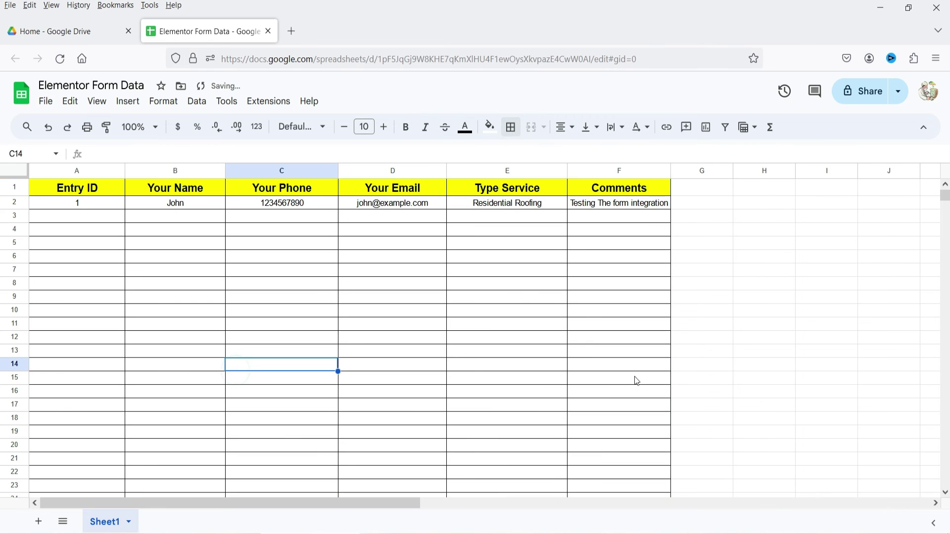
# Freeze the header row of Sheet1 using the 1 row option
pyautogui.click(13, 190)
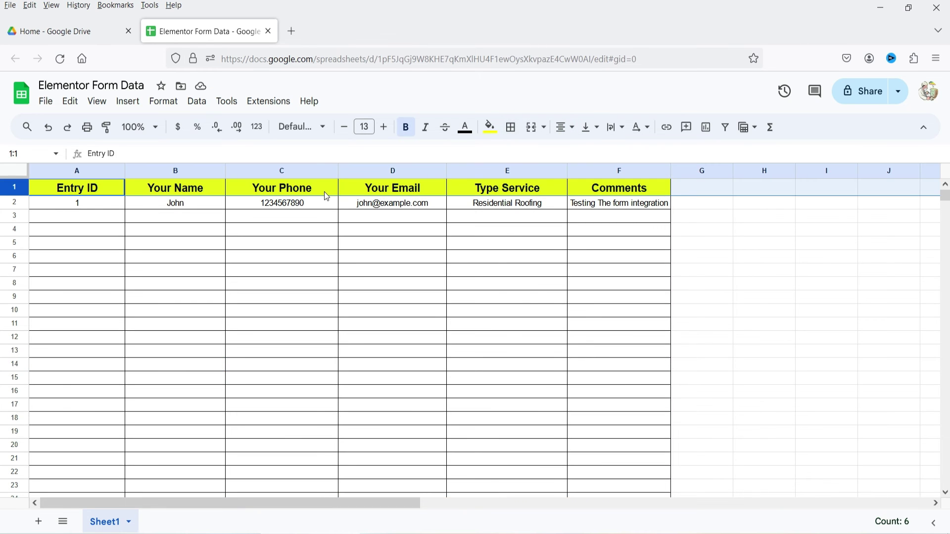
pyautogui.click(97, 102)
pyautogui.moveTo(140, 147)
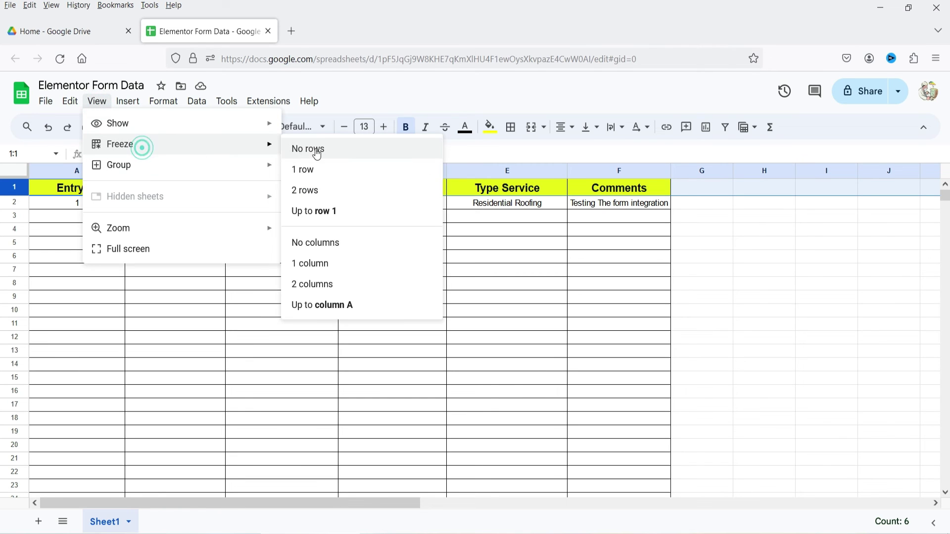
pyautogui.click(346, 171)
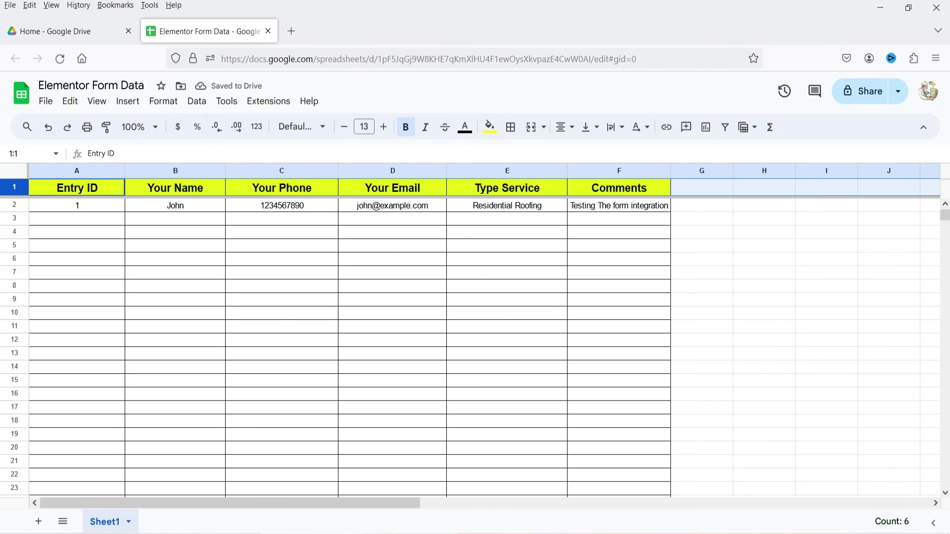
# Switch to the roofing website and replace the name and e-mail in the quote form with a second sample contact's details
pyautogui.hotkey('alt', 'Tab')
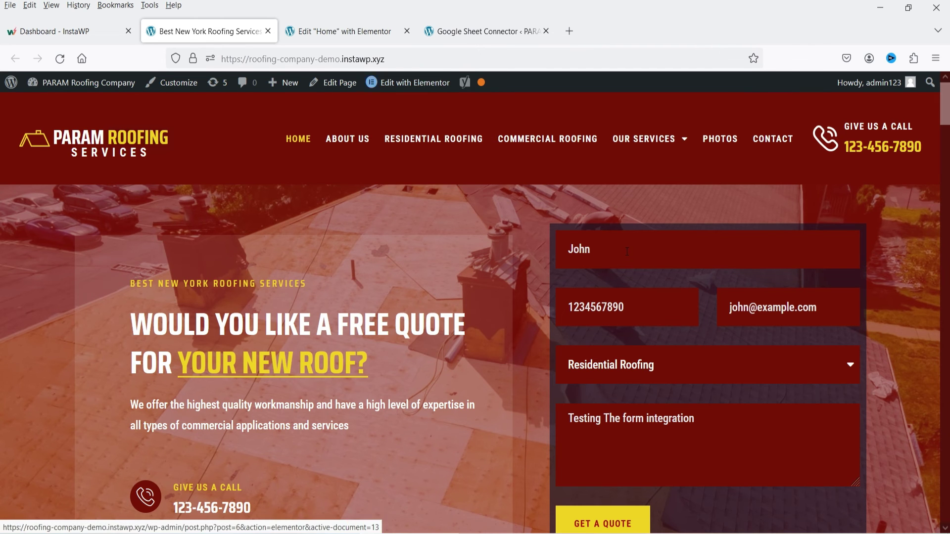
pyautogui.doubleClick(577, 249)
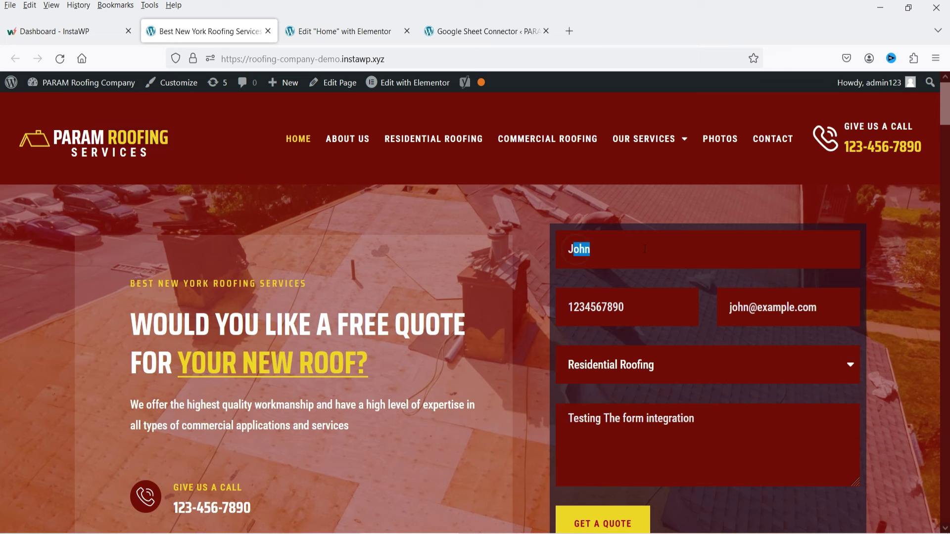
pyautogui.write('Jane')
pyautogui.doubleClick(749, 307)
pyautogui.write('jane')
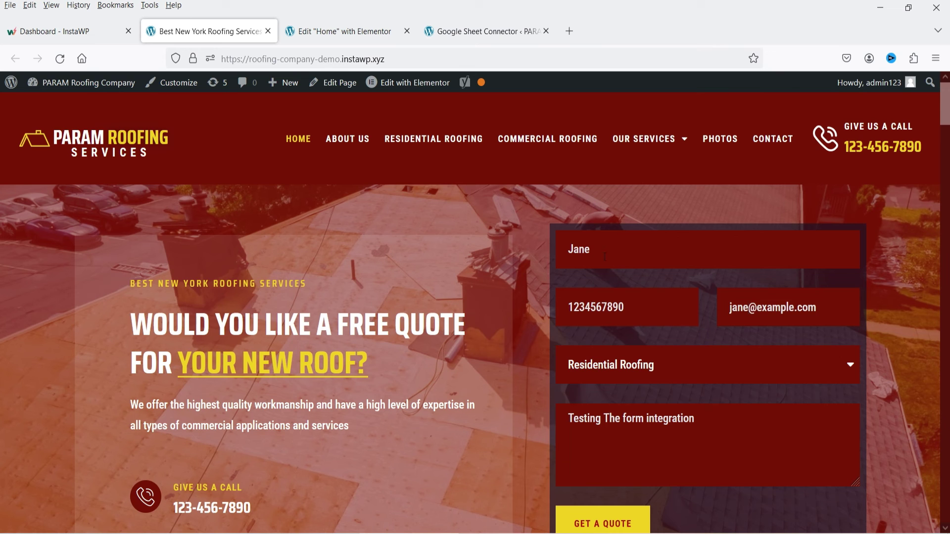
# Submit the quote form with Commercial Roofing as the service type and check the new entry in the Elementor Form Data spreadsheet
pyautogui.click(649, 350)
pyautogui.click(640, 417)
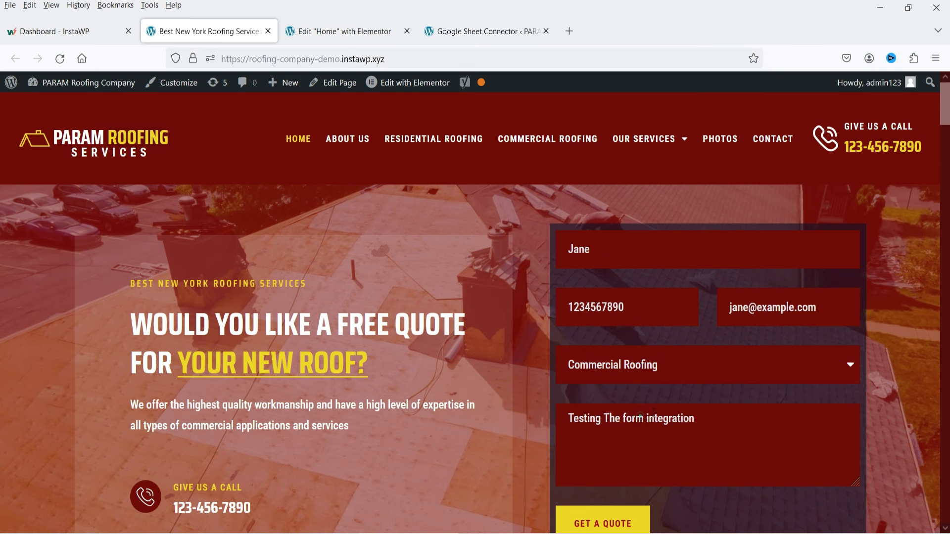
pyautogui.scroll(-3, 718, 391)
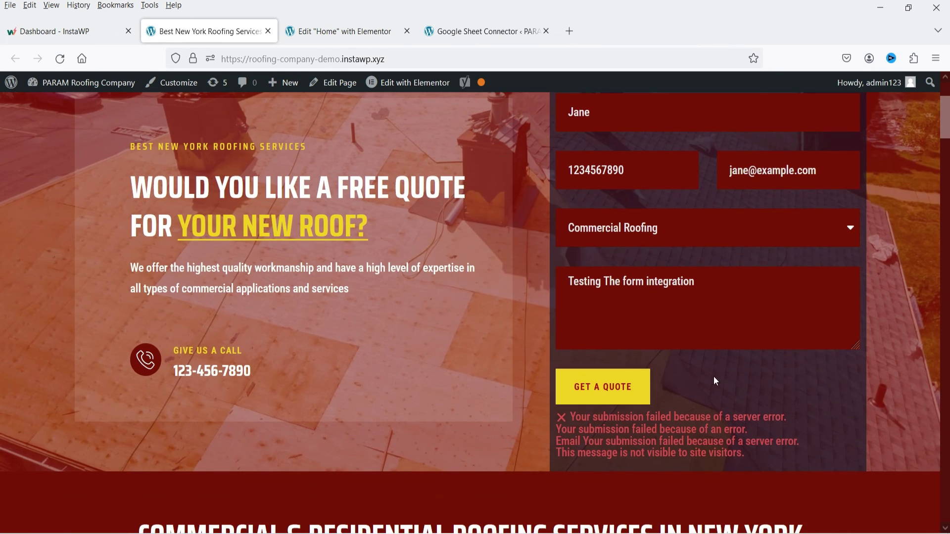
pyautogui.click(611, 397)
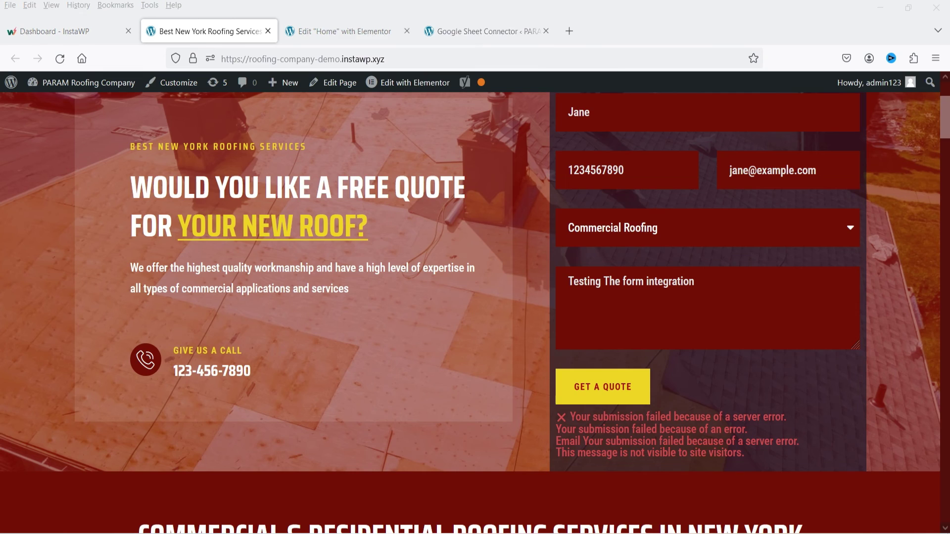
pyautogui.hotkey('alt', 'Tab')
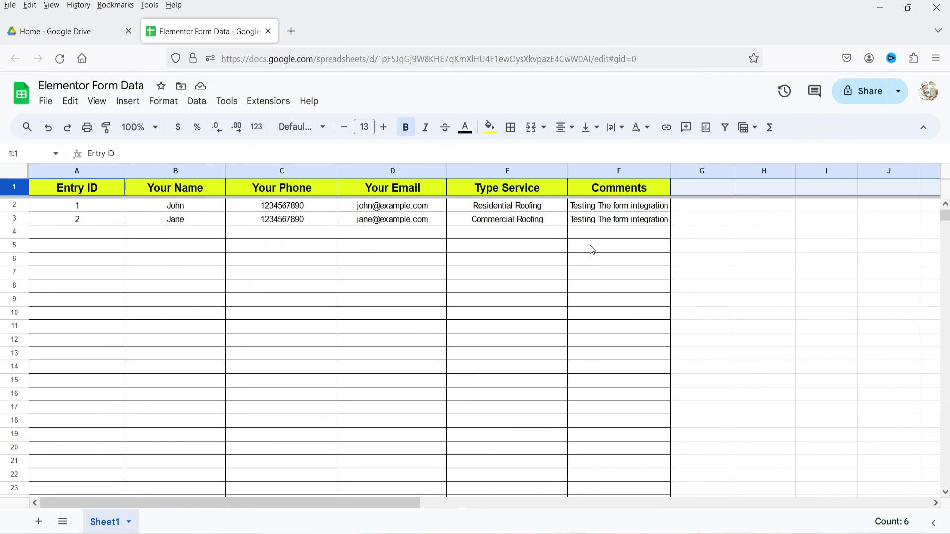
pyautogui.hotkey('alt', 'Tab')
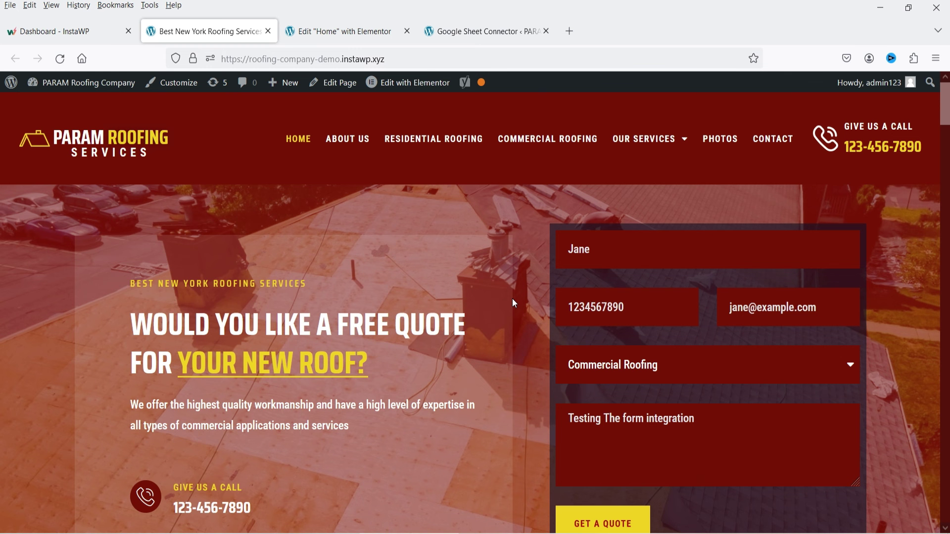